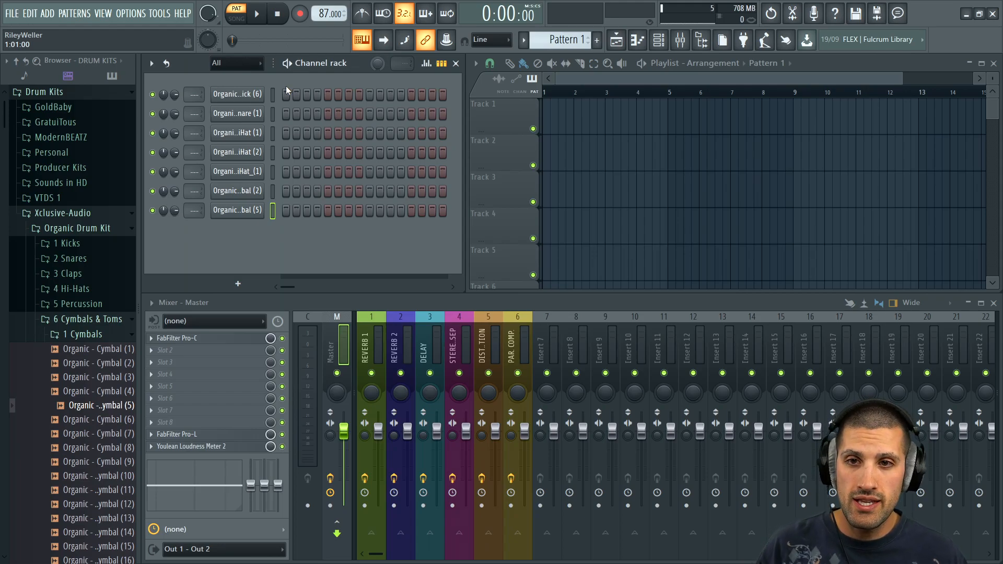
Program kick (6) on steps 1, 5, 9 and 13, and HiHat (1) on every odd-numbered step
left_click(286, 93)
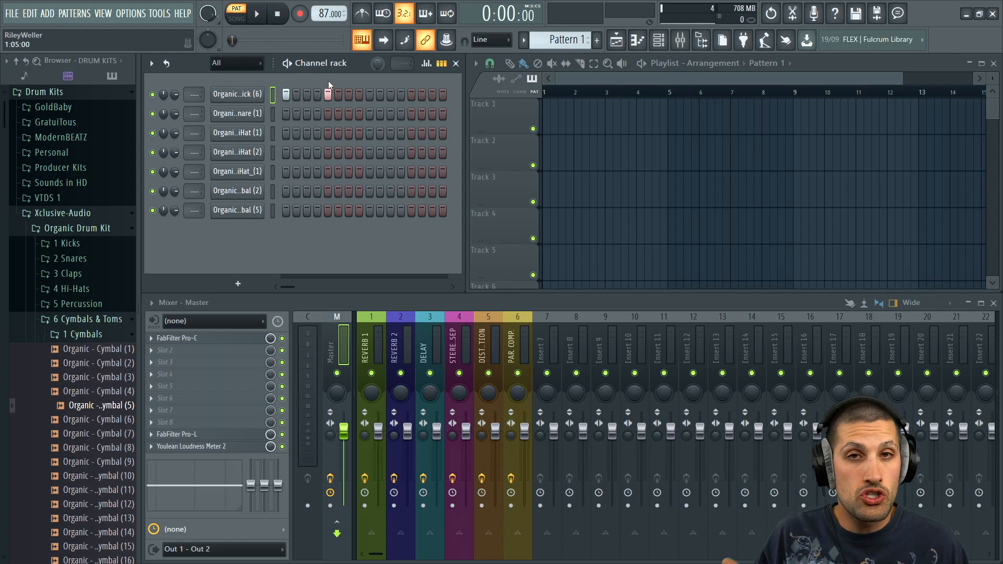
left_click(368, 95)
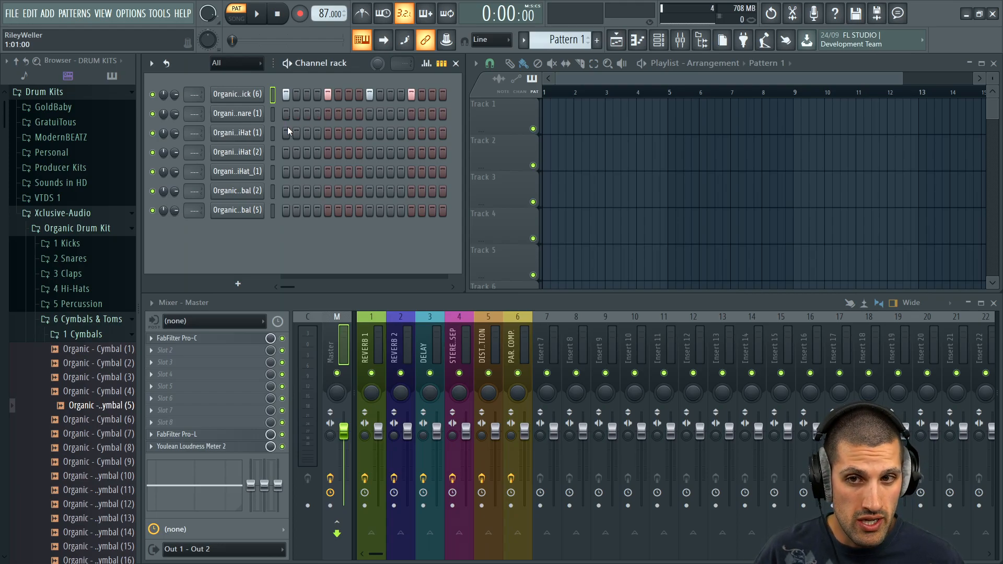
mouse_move(287, 127)
left_mouse_down()
mouse_move(433, 134)
mouse_move(301, 129)
left_mouse_up()
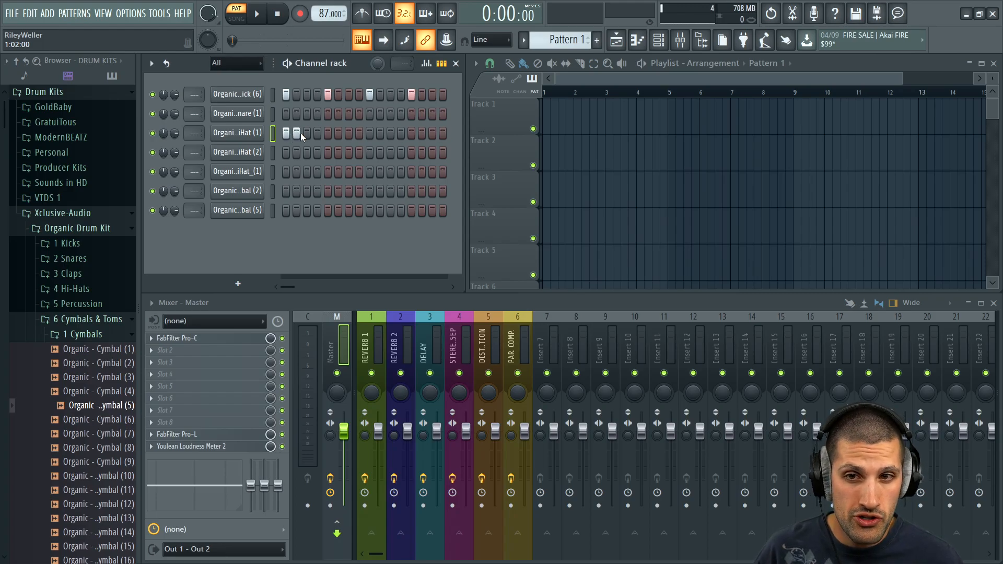
left_click(317, 133)
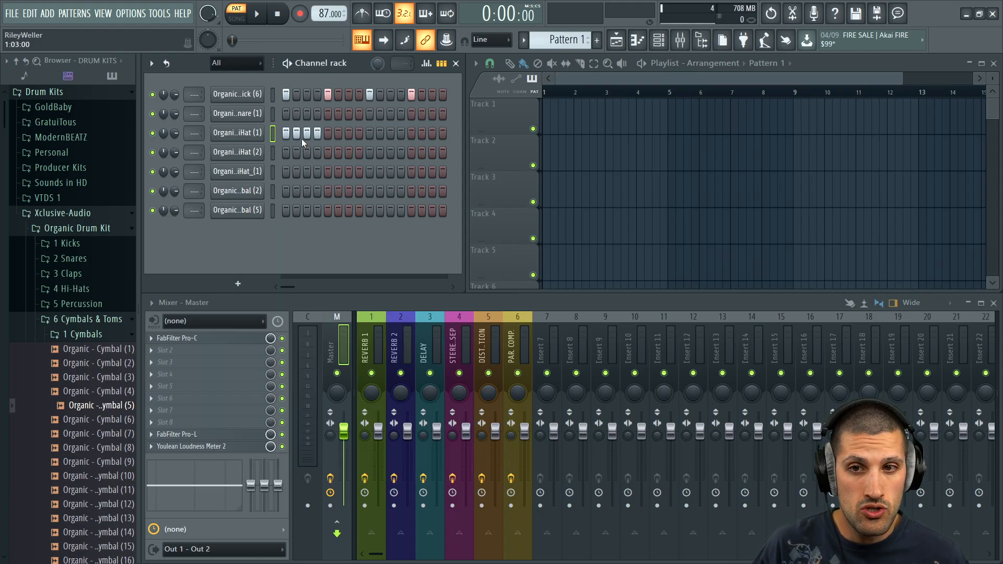
left_click(348, 132)
left_click(390, 133)
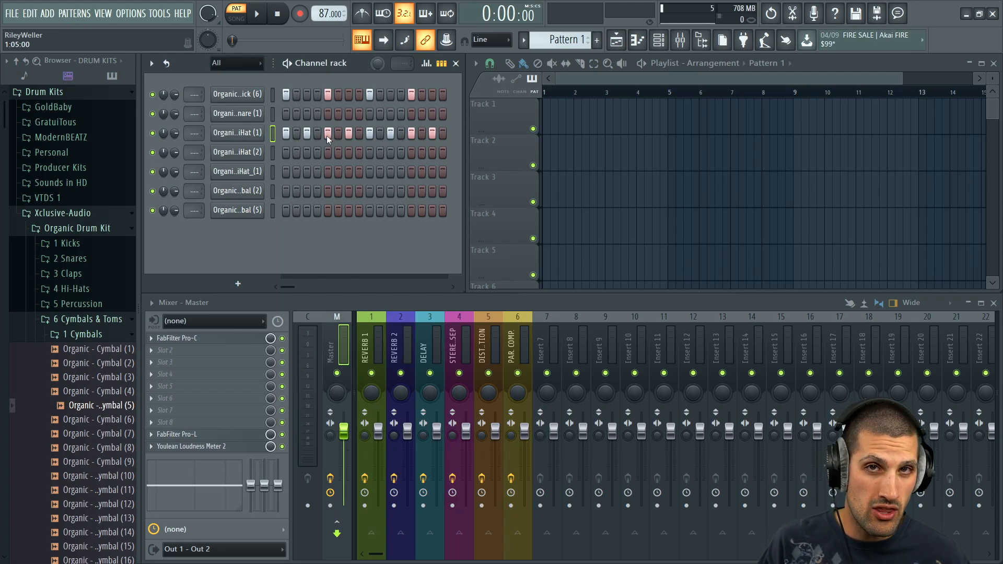
Try the channel rack's main swing at 24% and return it to zero
left_click_drag(377, 64, 377, 49)
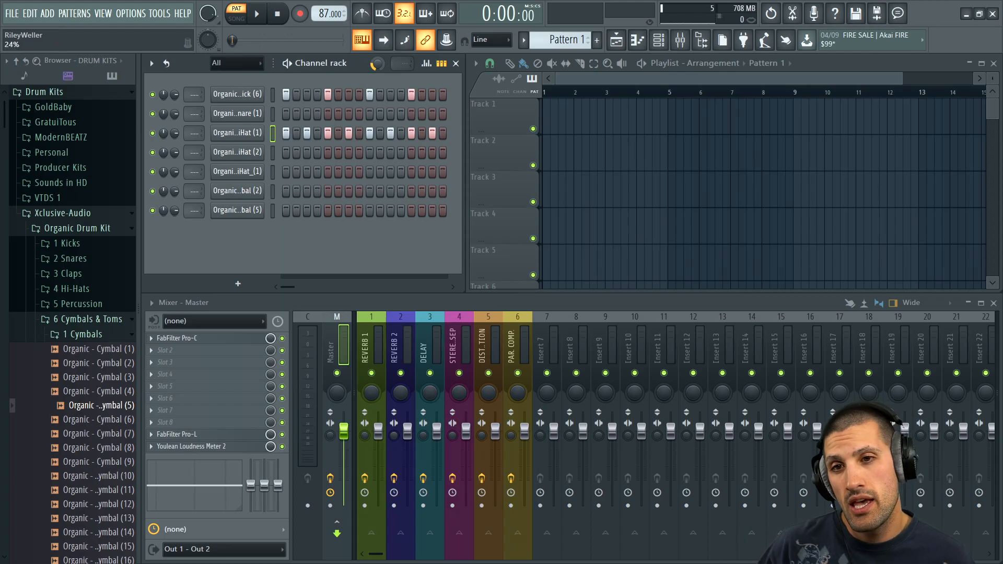
left_click_drag(376, 64, 378, 68)
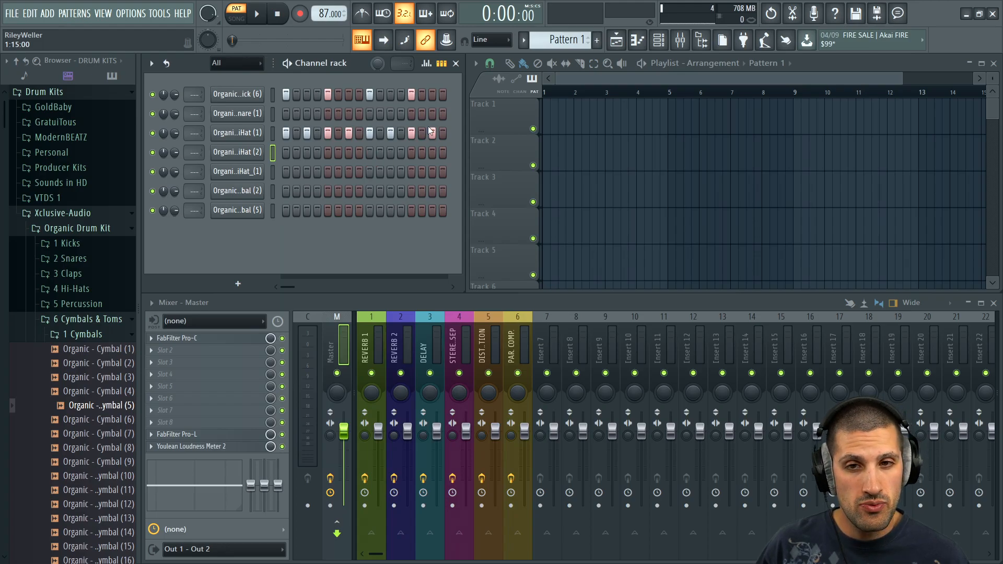
Clear the kick hits on steps 5, 9 and 13 and every HiHat (1) hit
right_click(327, 95)
right_click(369, 94)
right_click(410, 94)
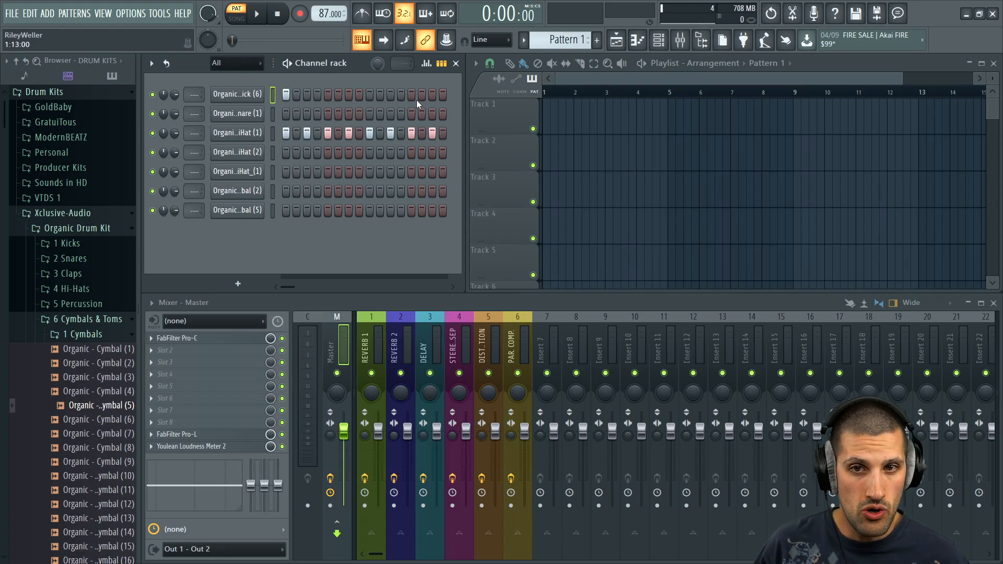
right_click(432, 134)
right_click(411, 133)
right_click(390, 133)
right_click(369, 133)
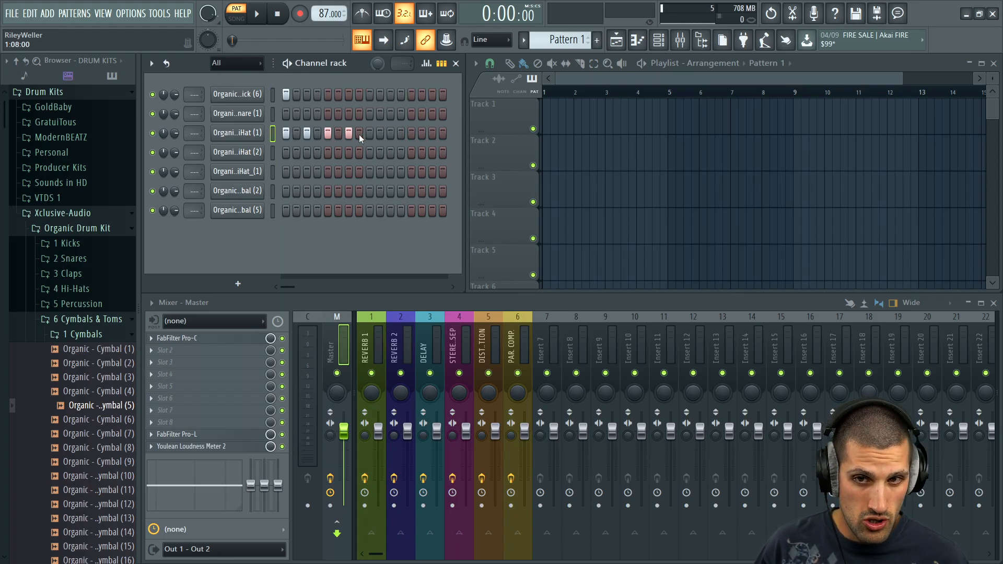
right_click(287, 128)
right_click(287, 96)
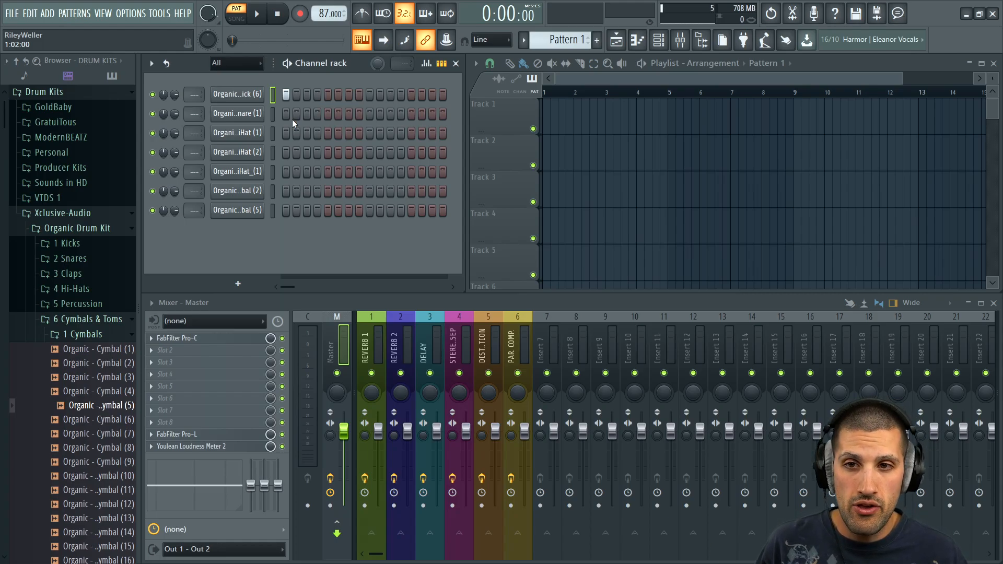
Program the third hi-hat channel, HiHat_(1), on the off-beat steps 3, 7, 11 and 15
left_click(306, 173)
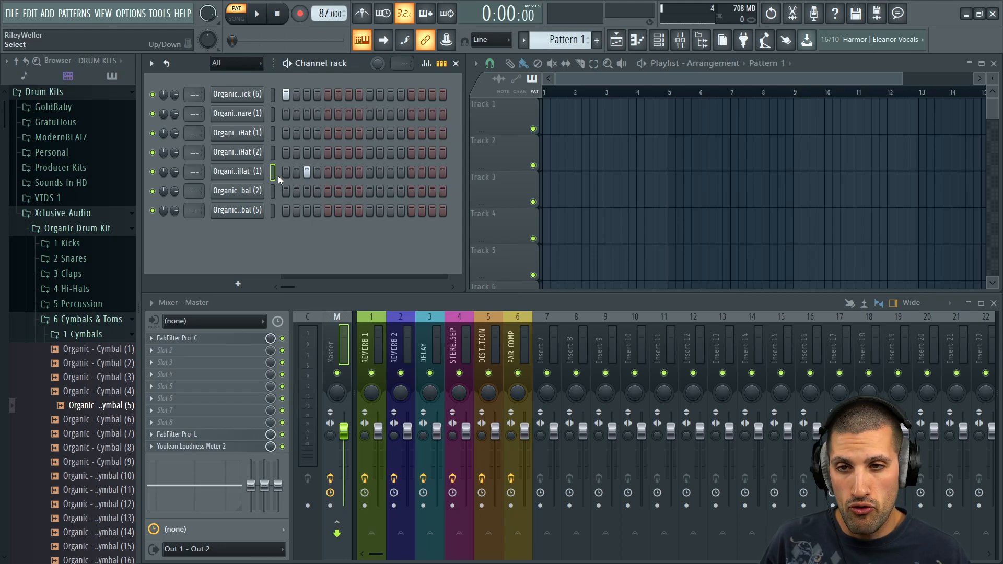
left_click(348, 172)
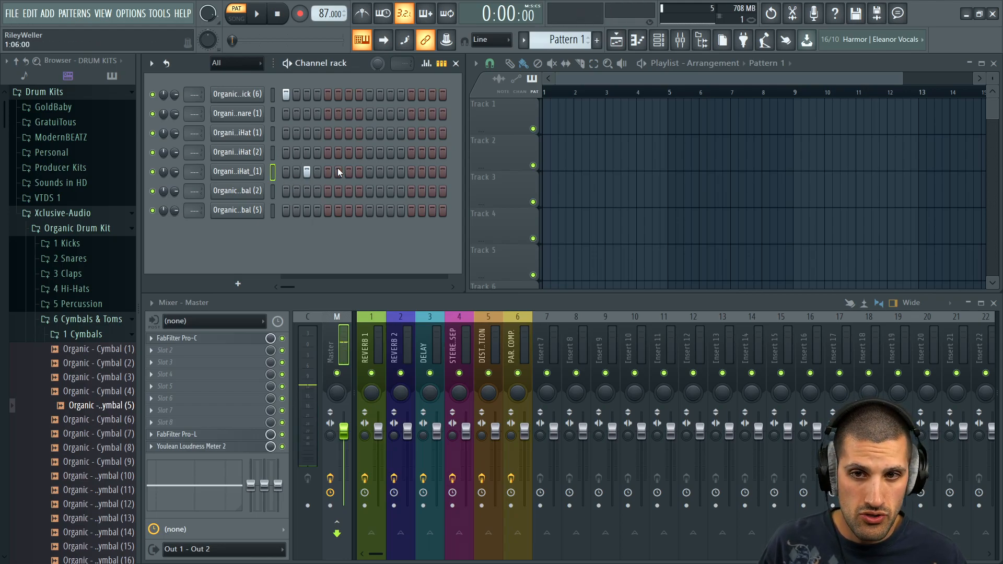
left_click(431, 172)
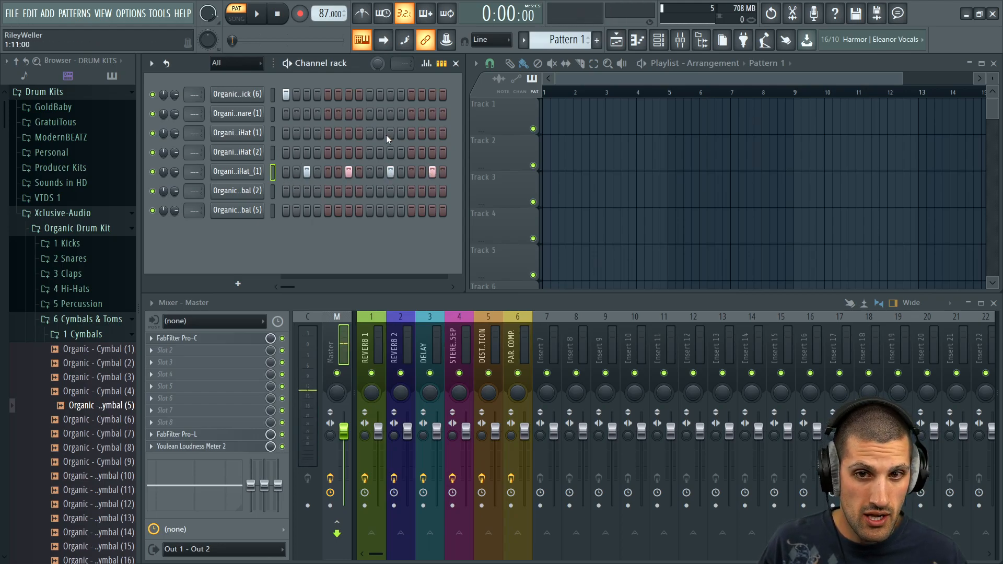
Add kick hits on steps 5, 9 and 13 and snare hits on steps 5 and 13, and play the pattern
left_click(328, 94)
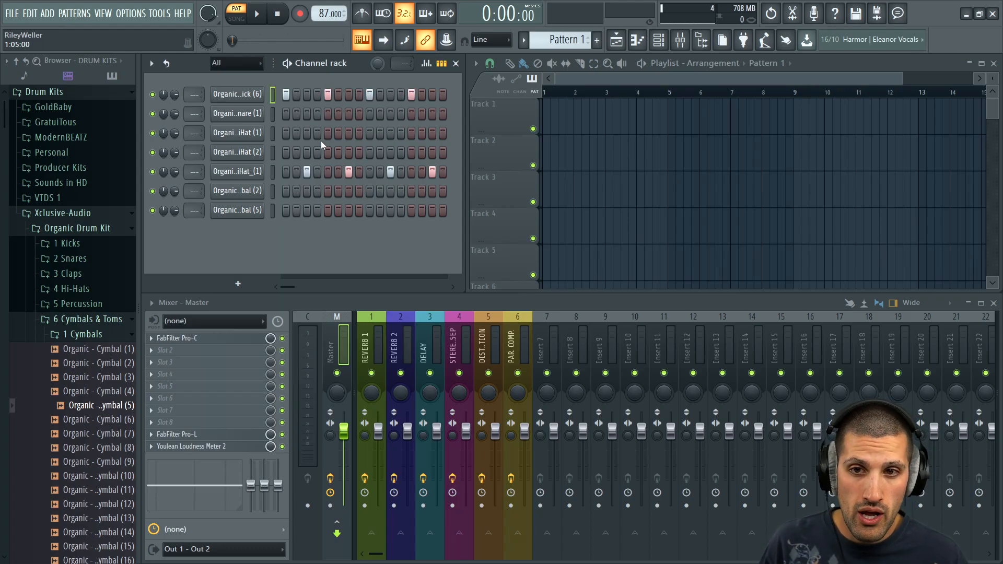
left_click(329, 115)
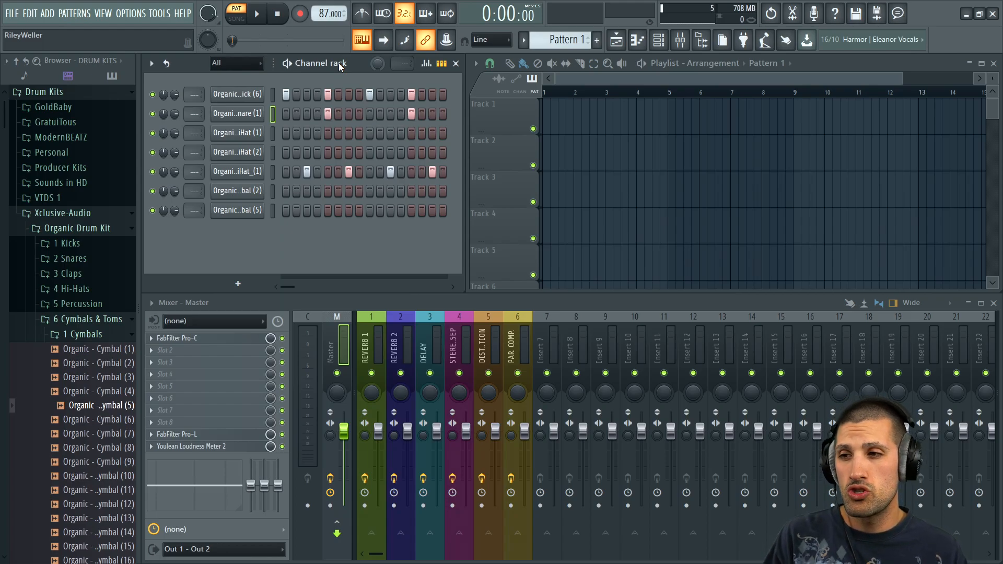
key("space")
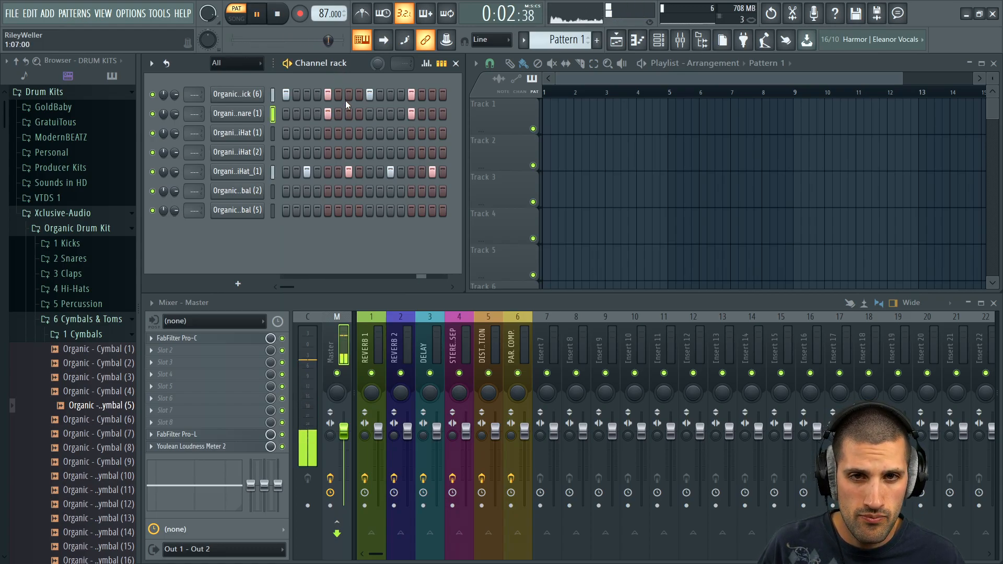
key("space")
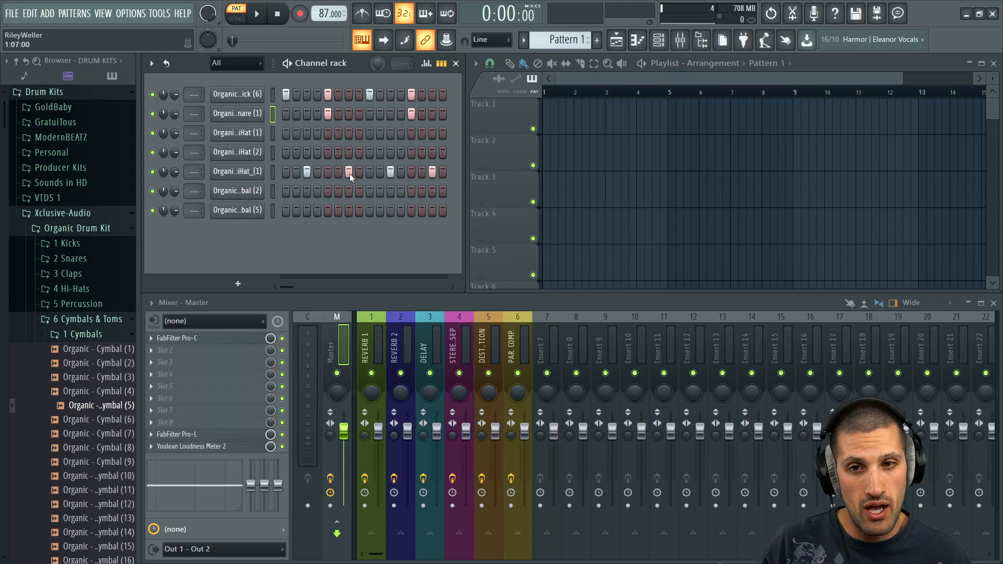
Remove the kick hits that coincide with the snare on steps 5 and 13, and play the pattern
left_click(328, 94)
left_click(411, 95)
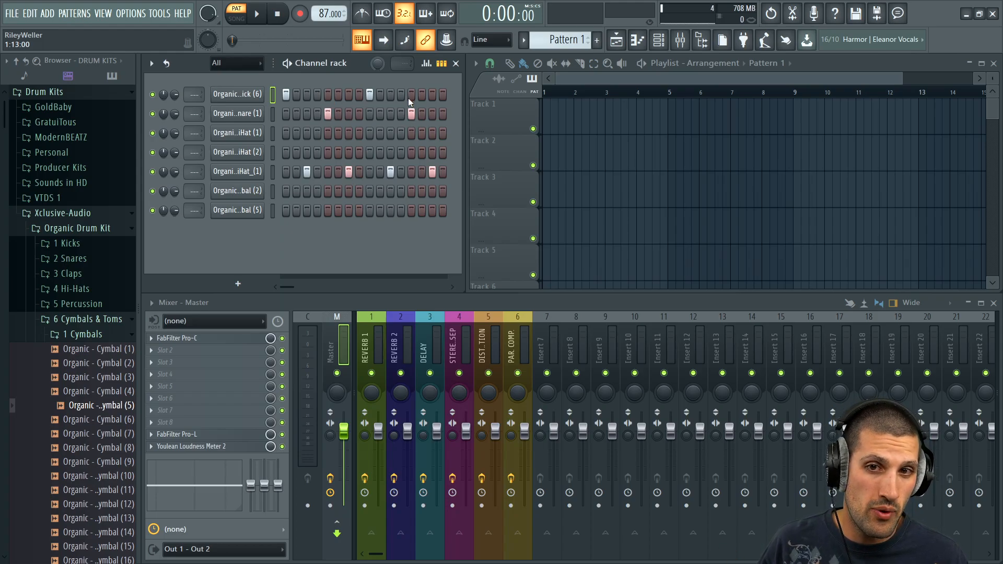
key("space")
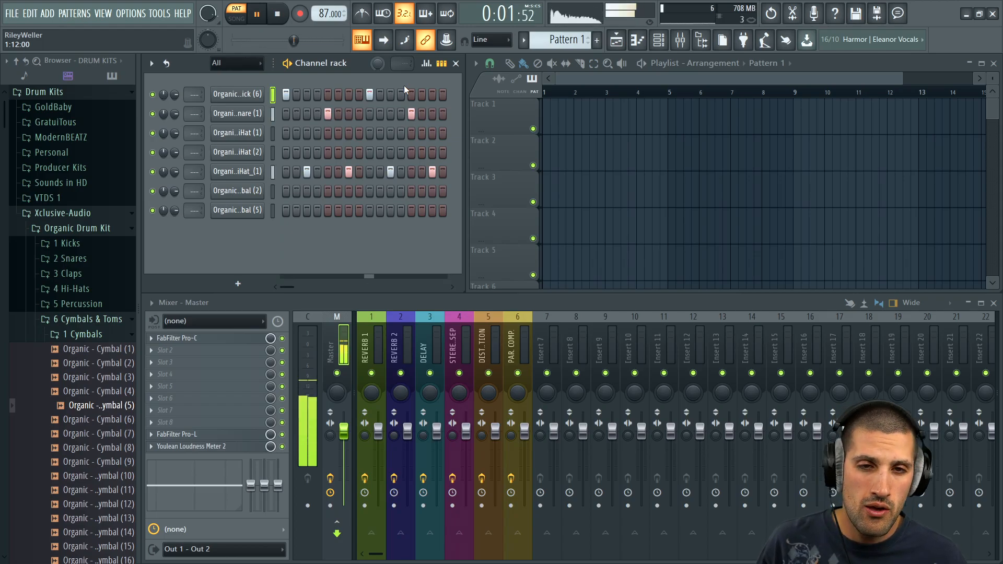
key("space")
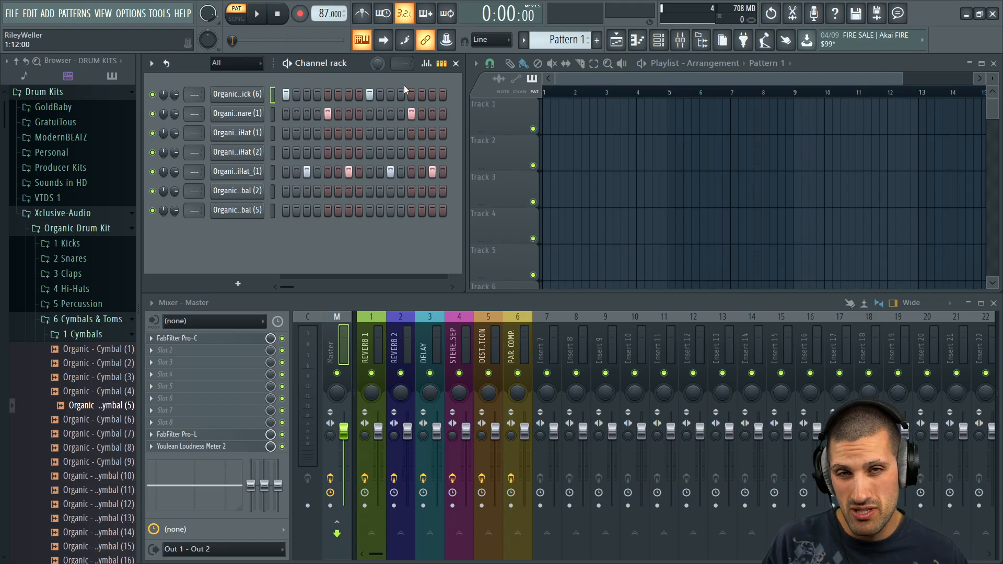
Undo the off-beat hi-hat and snare hits, and place the snare on steps 5 and 13 again
key("ctrl+alt+z")
key("ctrl+alt+z")
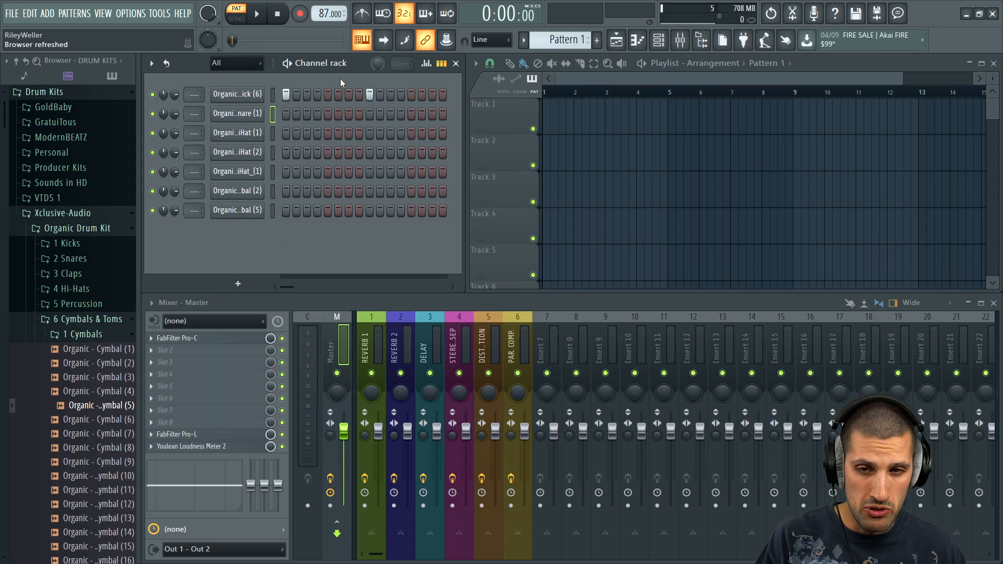
left_click(327, 116)
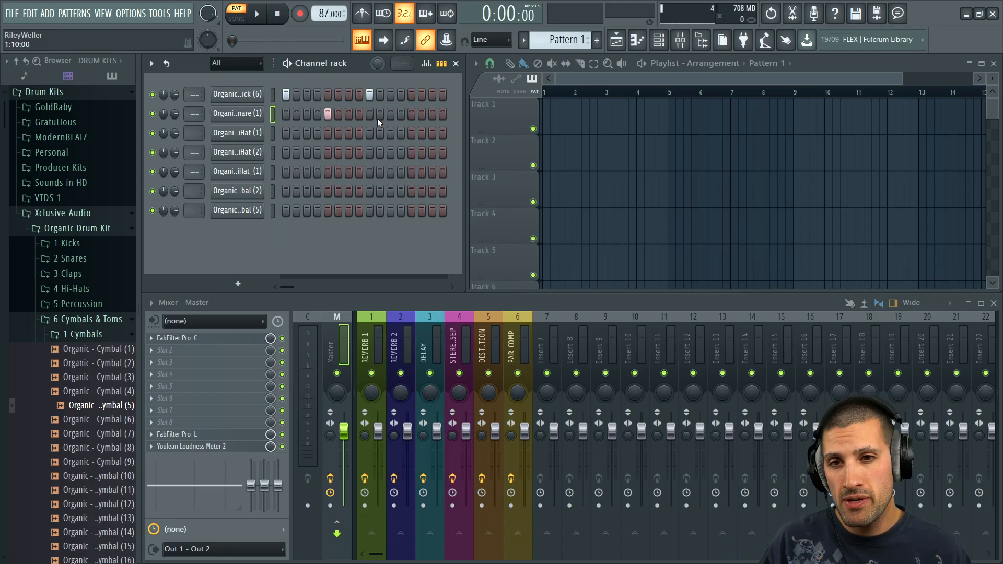
left_click(414, 115)
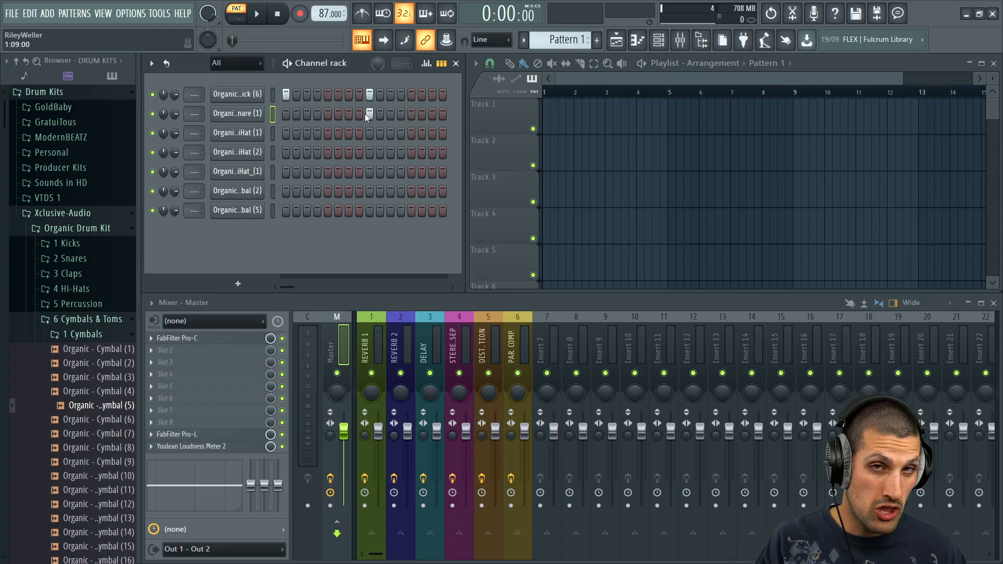
left_click(329, 116)
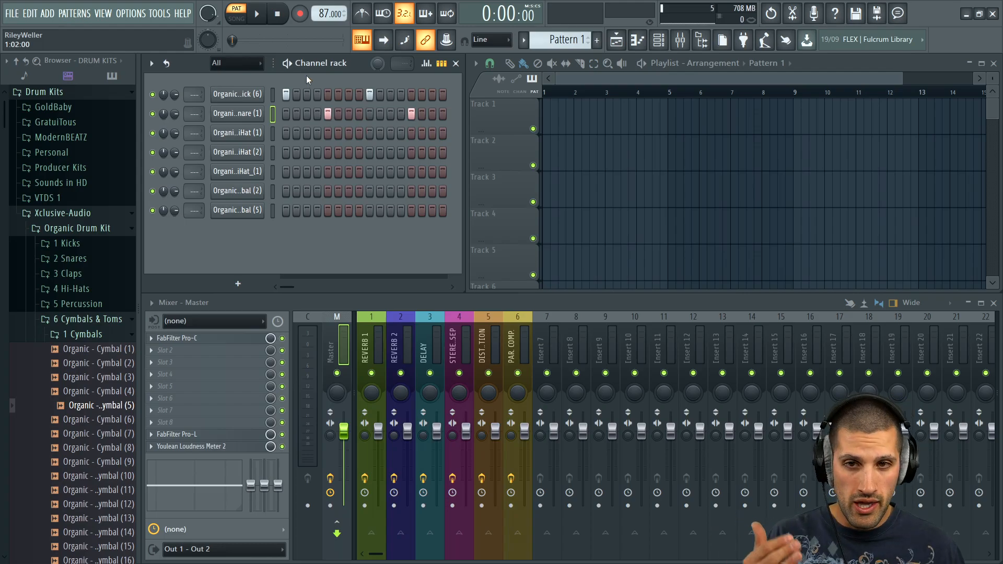
Rearrange the kick (6) hits onto steps 1, 7, 12 and 15
left_click(369, 94)
left_click(286, 94)
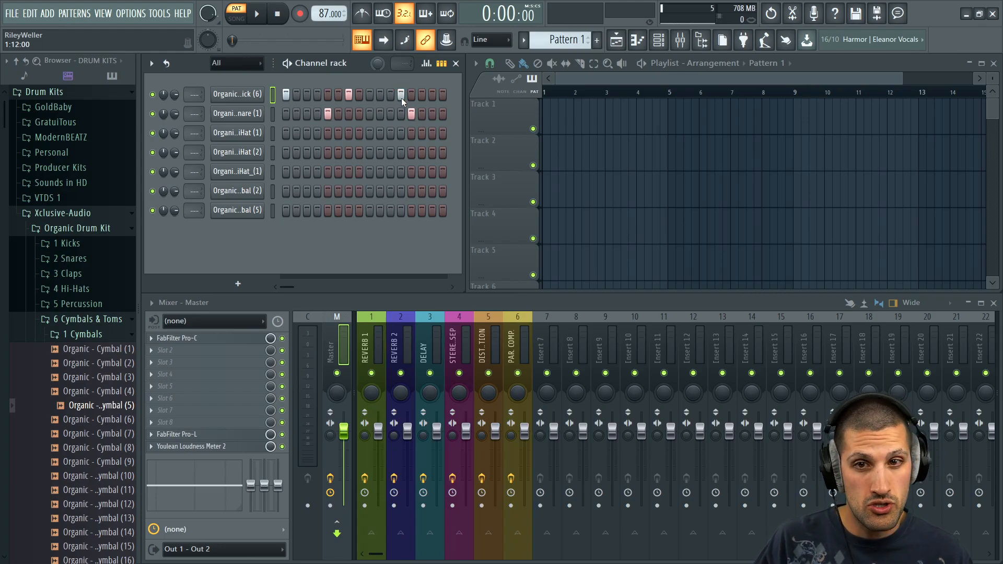
left_click(381, 133)
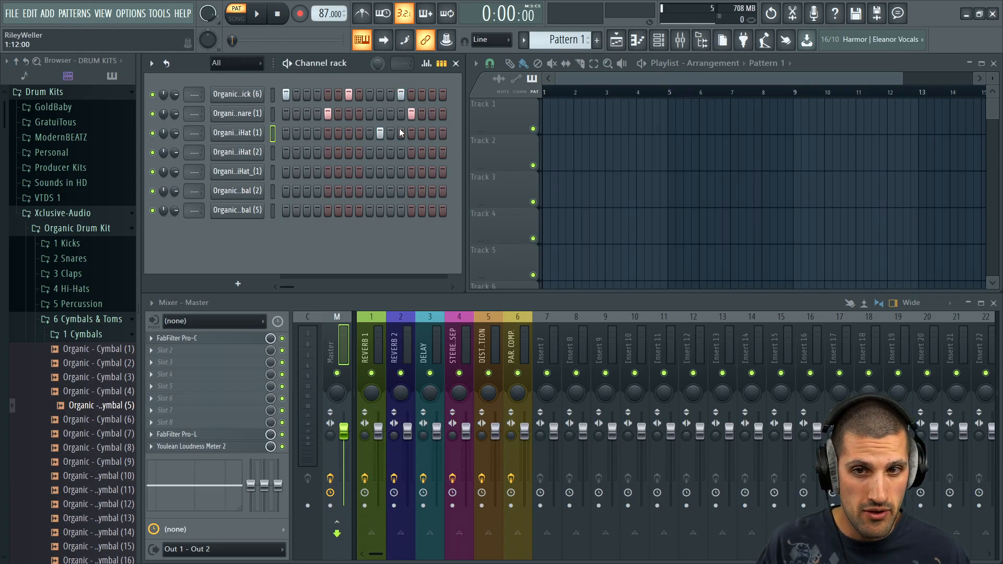
left_click(430, 95)
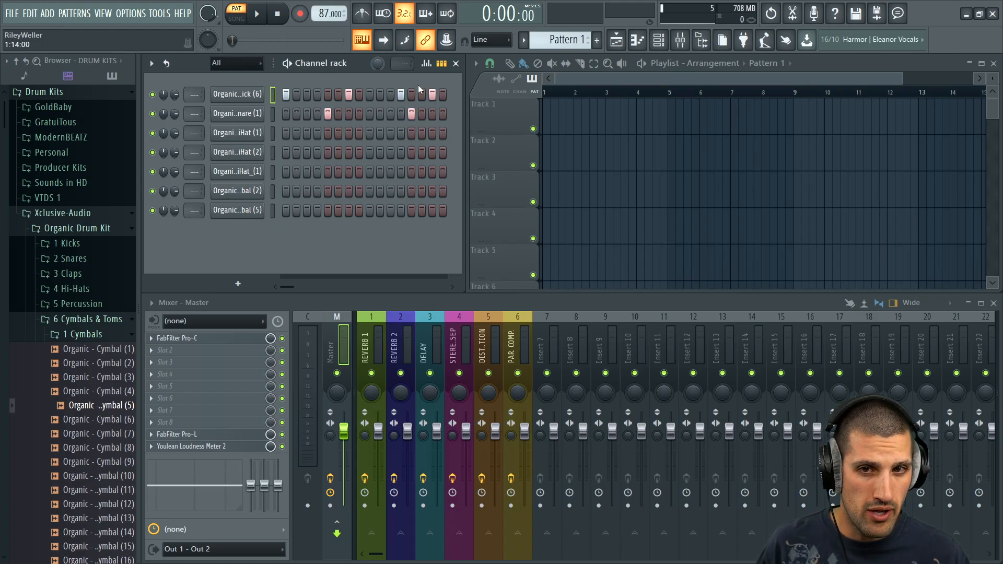
Play the pattern and raise the channel rack's main swing
key("space")
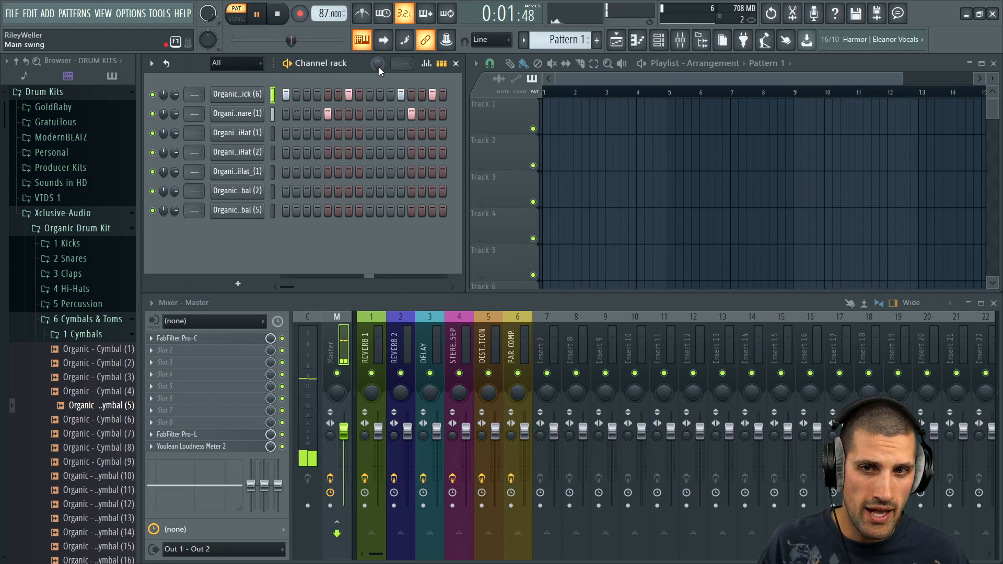
left_click_drag(378, 67, 378, 52)
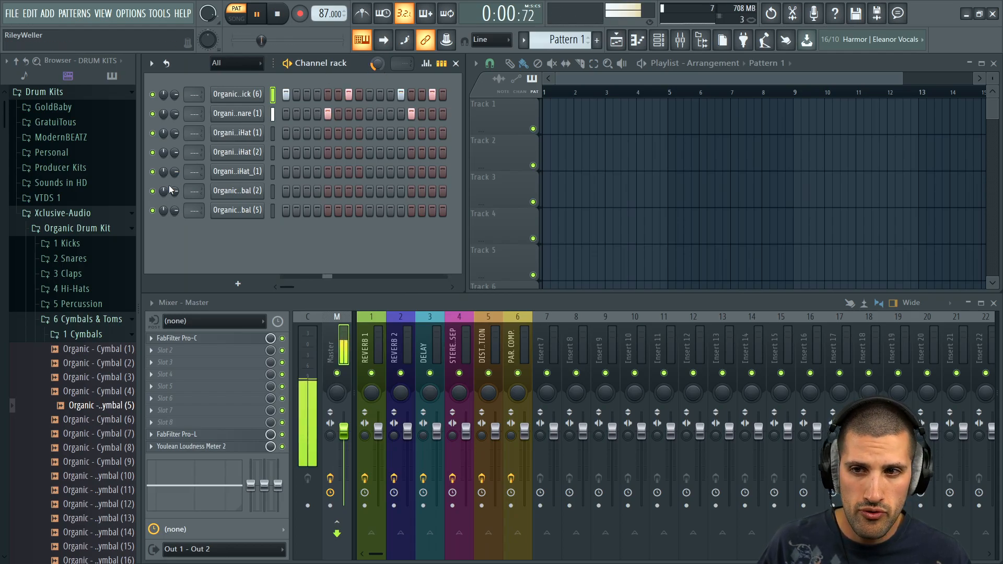
key("space")
Audition samples in the Organic Drum Kit's 1 Kicks folder and add Organic - Kick (15) as a channel below kick (6)
left_click(67, 243)
scroll(89, 340, "down", 2)
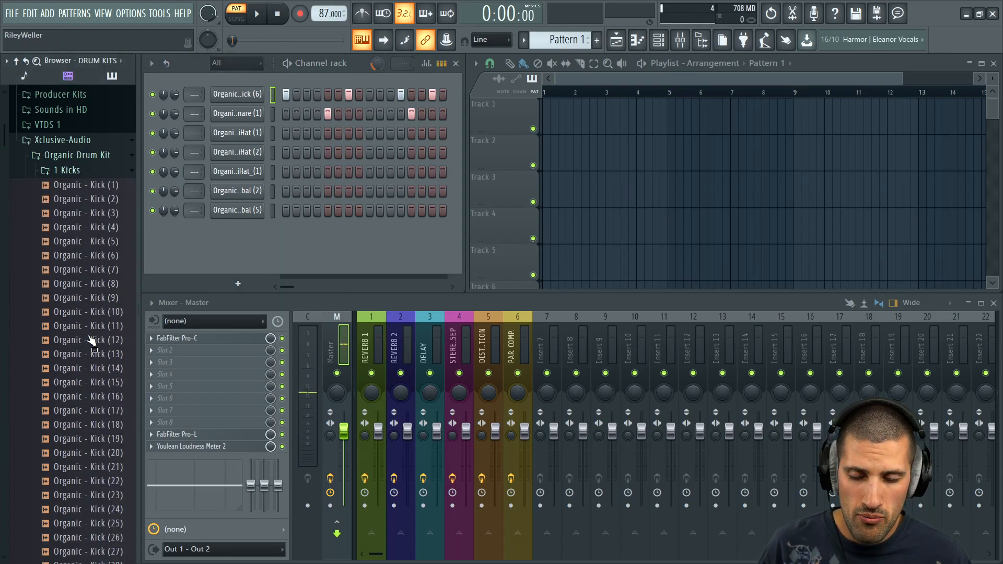
scroll(90, 340, "down", 3)
left_click(90, 327)
left_click(94, 343)
scroll(95, 351, "down", 2)
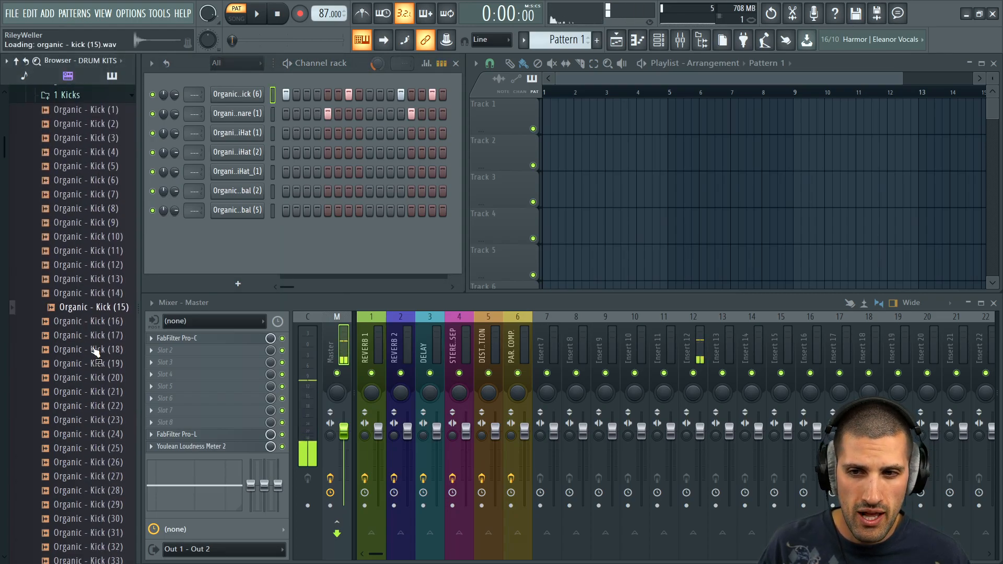
scroll(94, 353, "down", 2)
left_click_drag(102, 287, 283, 108)
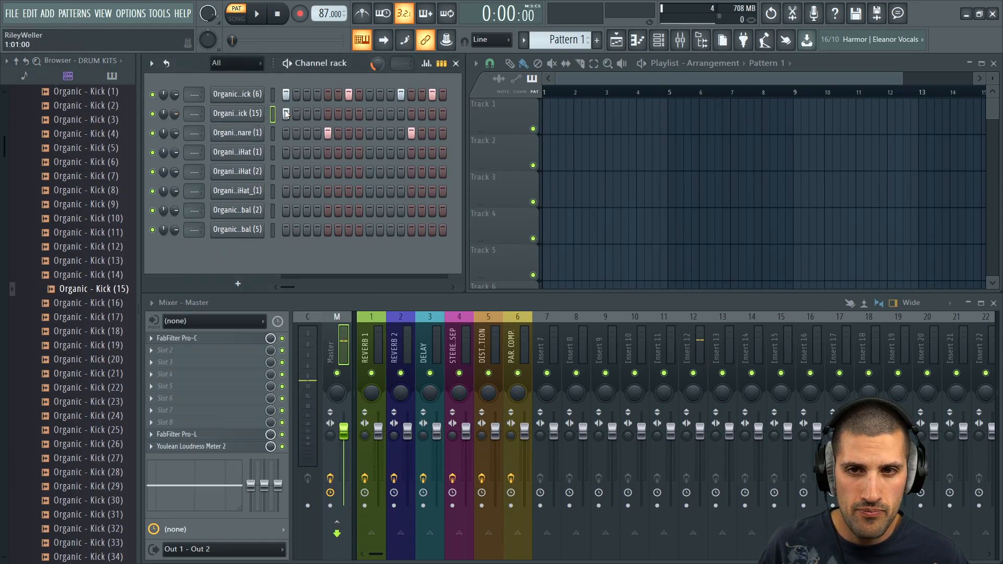
Layer Kick (15) under the main kick on steps 1 and 12, and play the pattern
left_click(401, 114)
key("space")
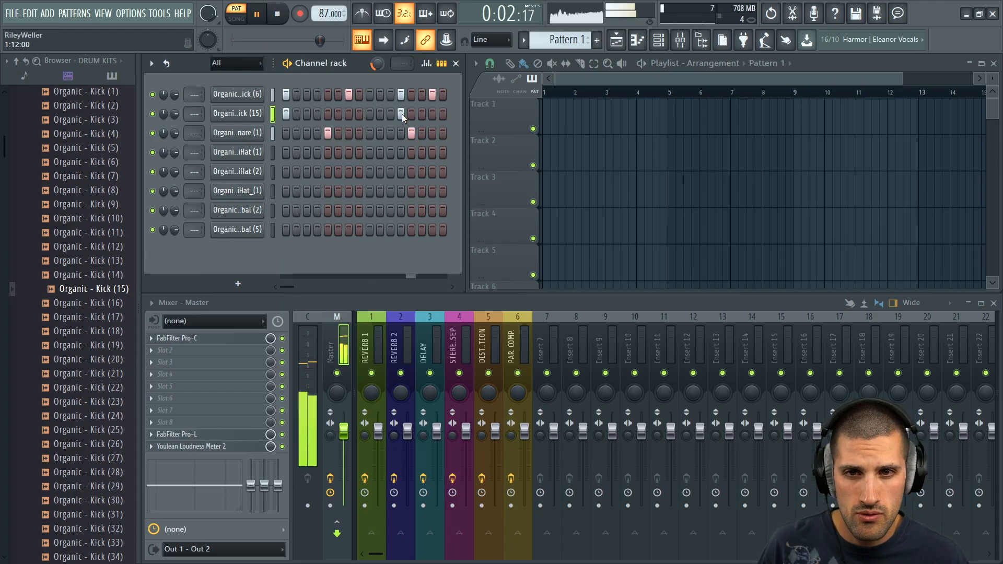
key("space")
Enable Reverse polarity for the Kick (15) sample and play the pattern
left_click(236, 113)
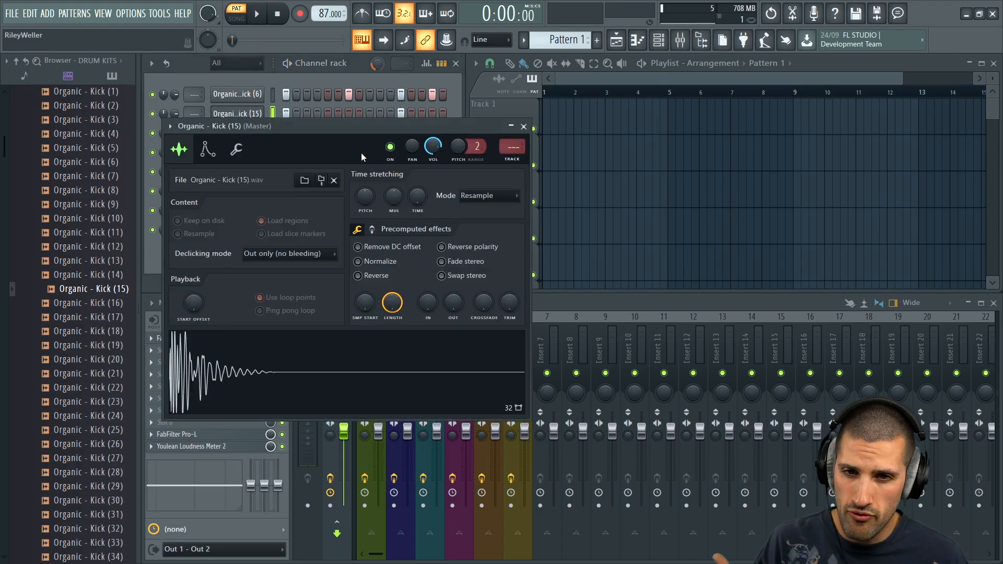
left_click(486, 251)
key("space")
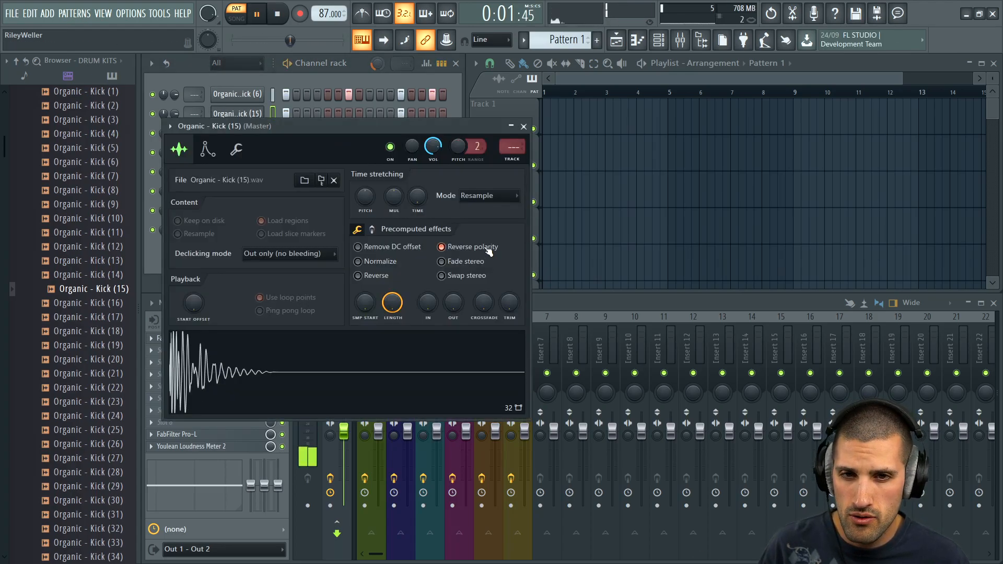
Stop playback and close the Kick (15) sample settings
key("space")
left_click(524, 126)
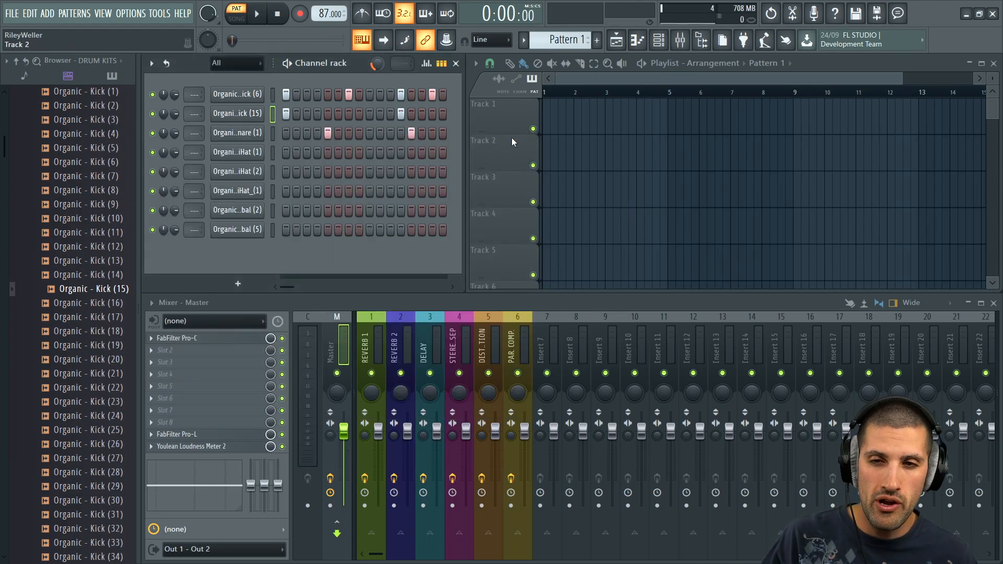
Try an extra Kick (15) hit on step 10 and a kick (6) hit on step 9 while playing the pattern
left_click(380, 117)
key("space")
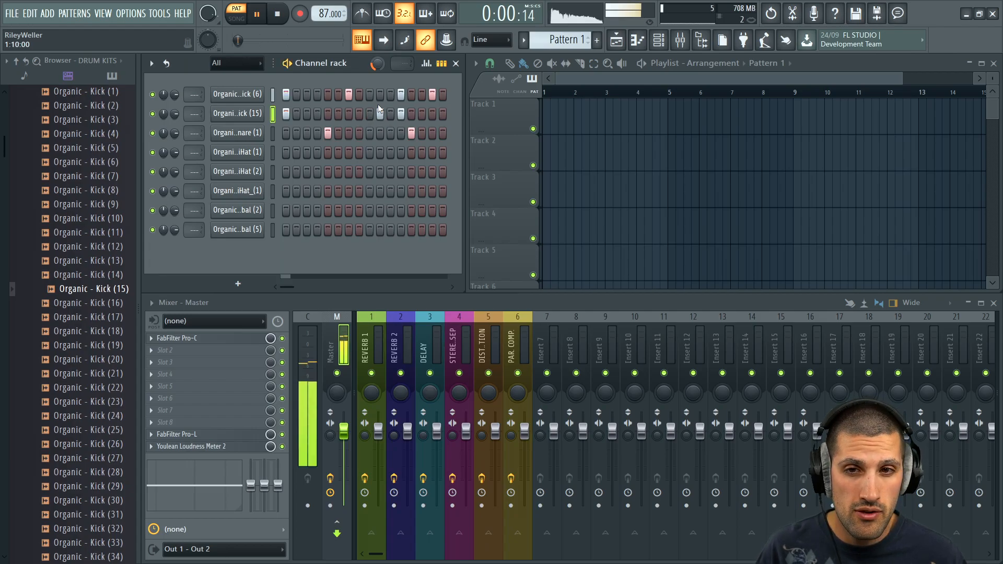
left_click(371, 97)
left_click(371, 98)
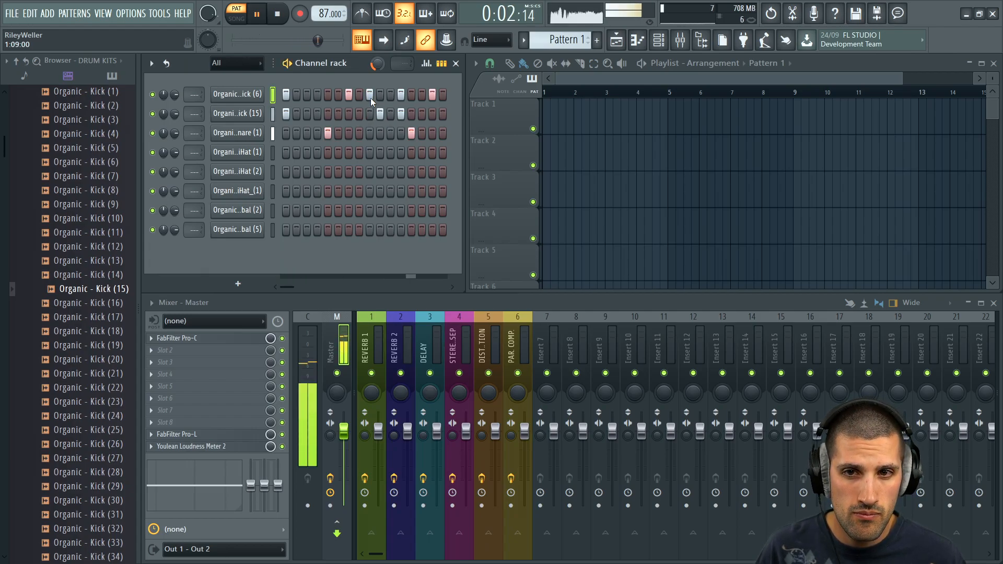
left_click(378, 110)
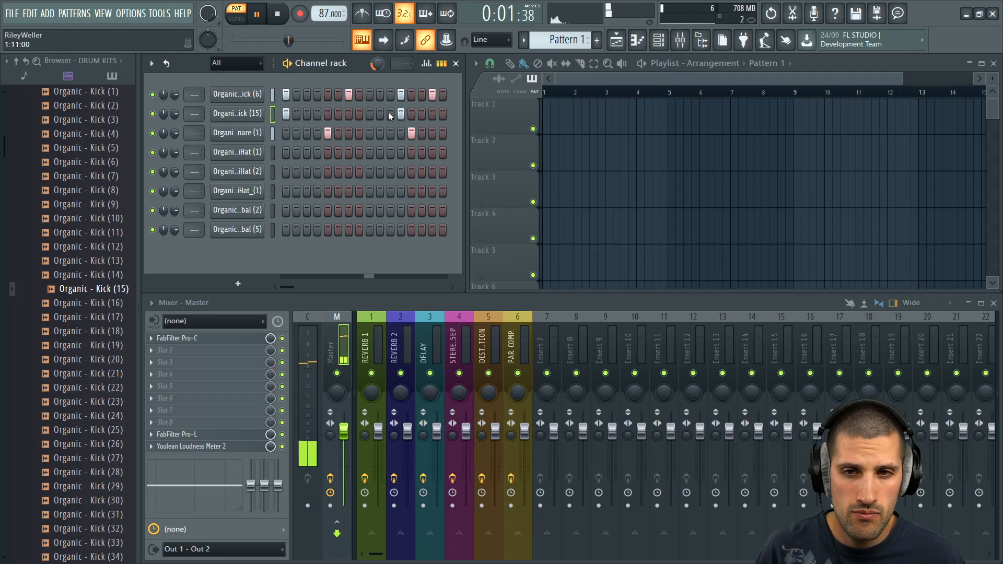
key("space")
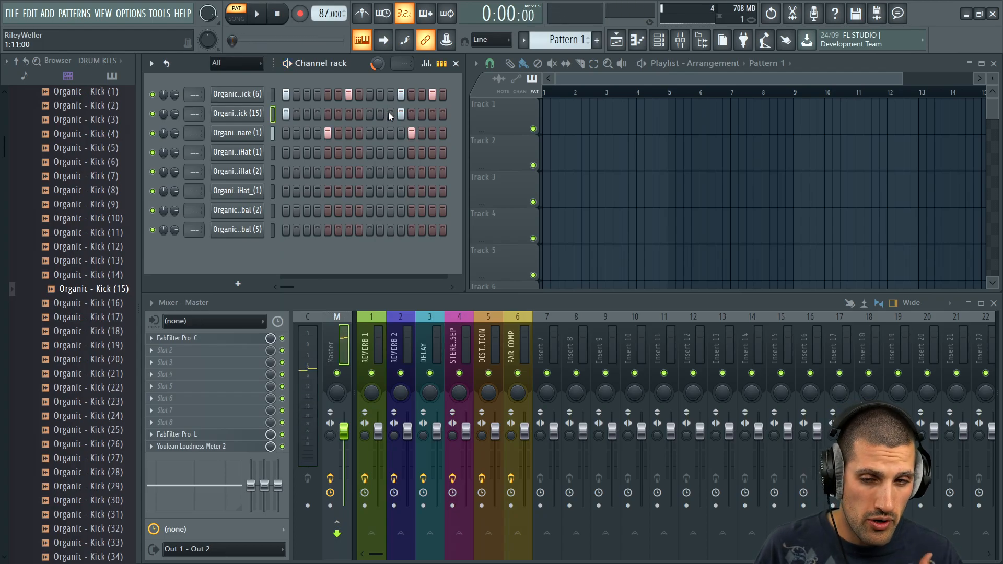
Program HiHat (1) on steps 1, 2, 5, 6, 9, 10, 12, 14 and 15, and play the pattern
left_click(271, 152)
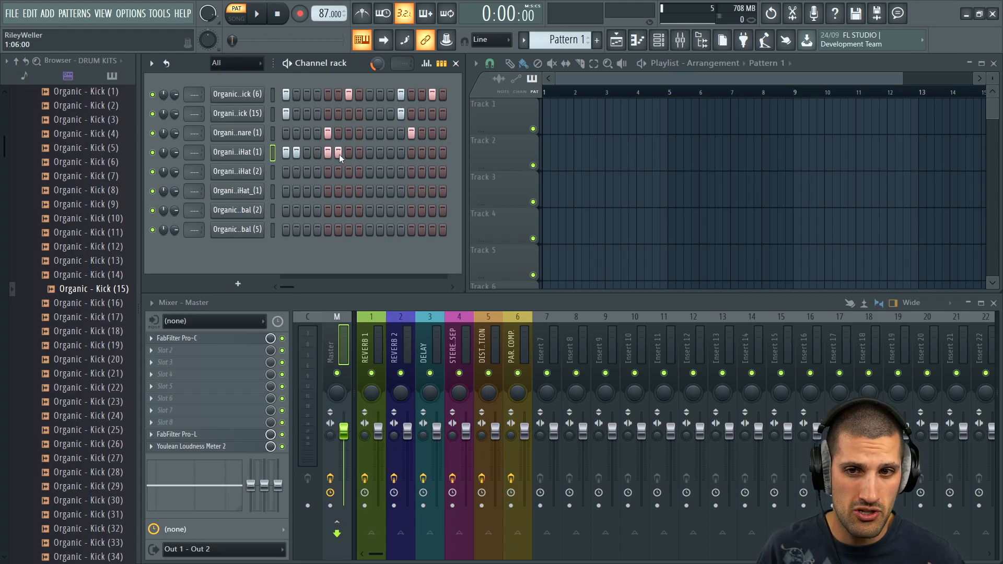
left_click(420, 153)
left_click(432, 151)
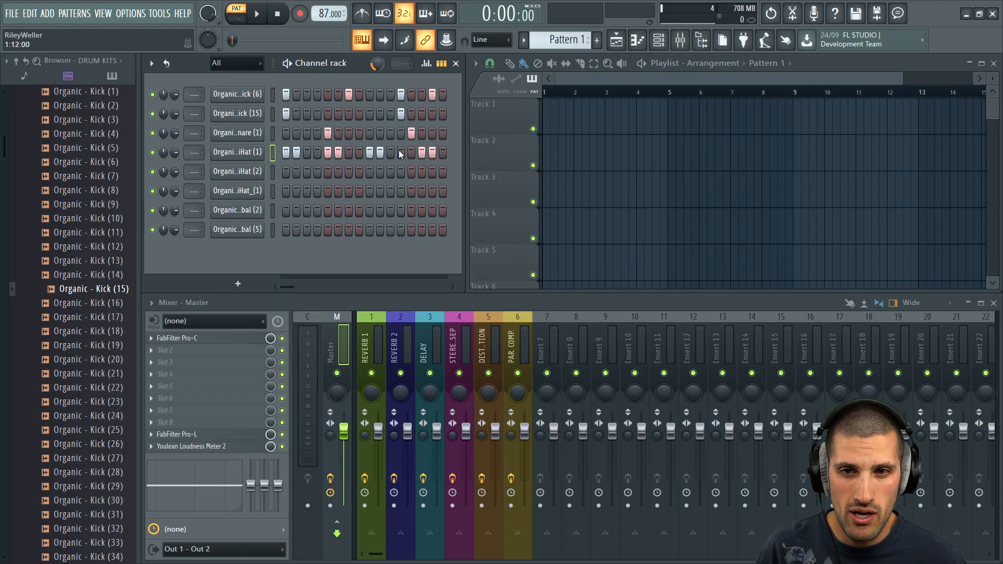
key("space")
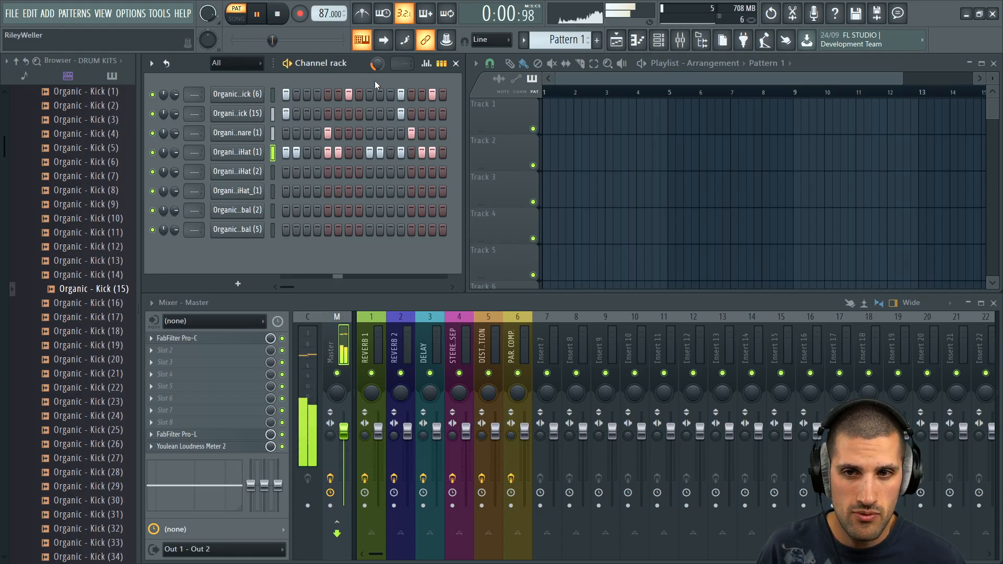
Add a HiHat (1) hit on step 4 during playback, trying variations on steps 5, 10 and 11
left_click(327, 154)
left_click(319, 154)
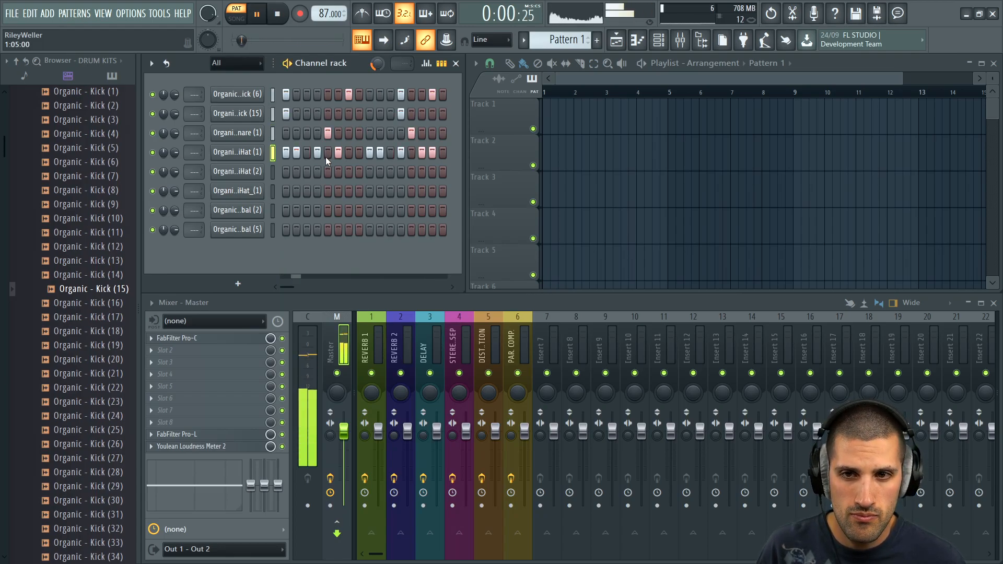
left_click(379, 153)
left_click(389, 153)
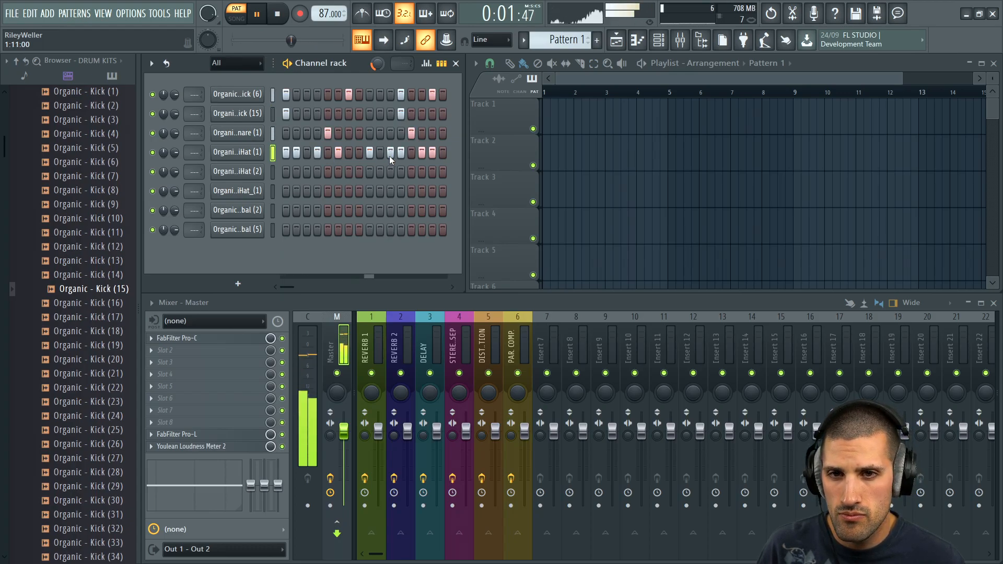
left_click(383, 153)
left_click(391, 152)
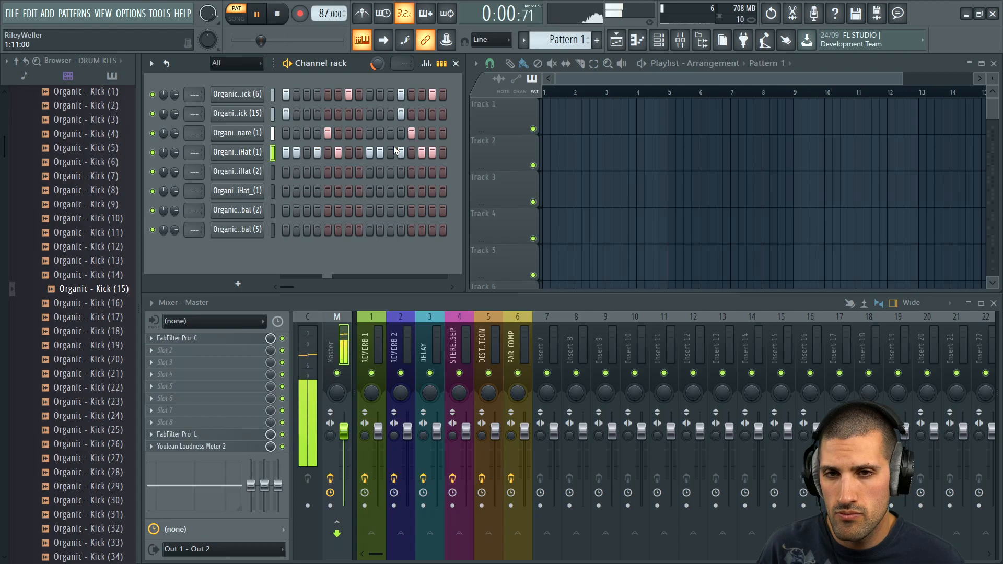
left_click(330, 153)
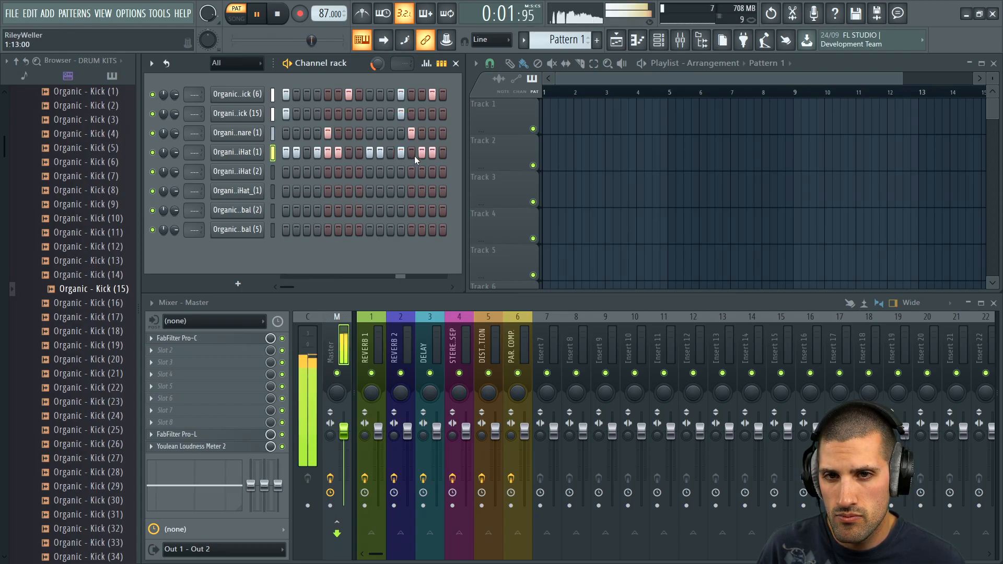
Stop playback, place HiHat (2) hits on steps 1, 8 and 16, and audition both closed hats
left_click(273, 172)
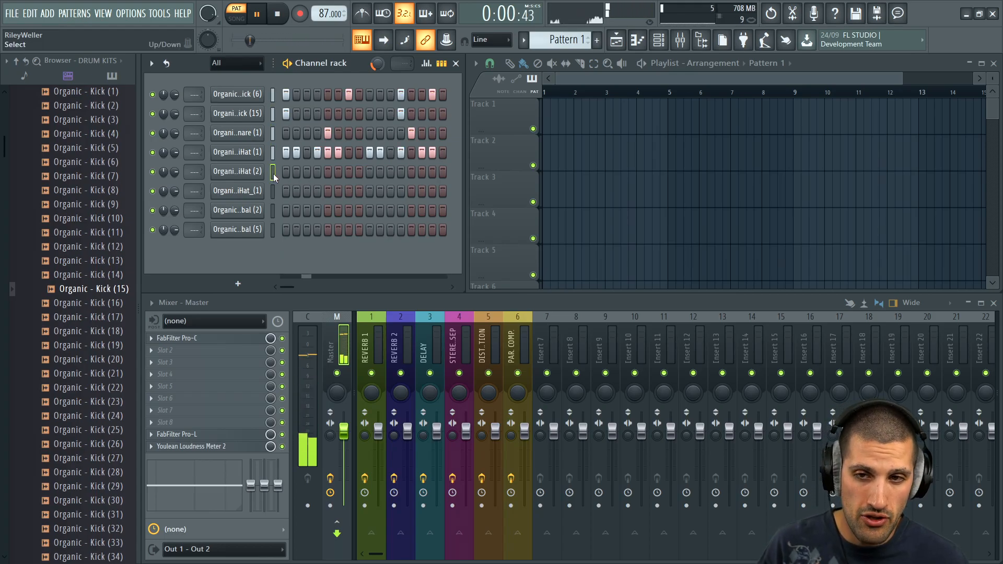
key("space")
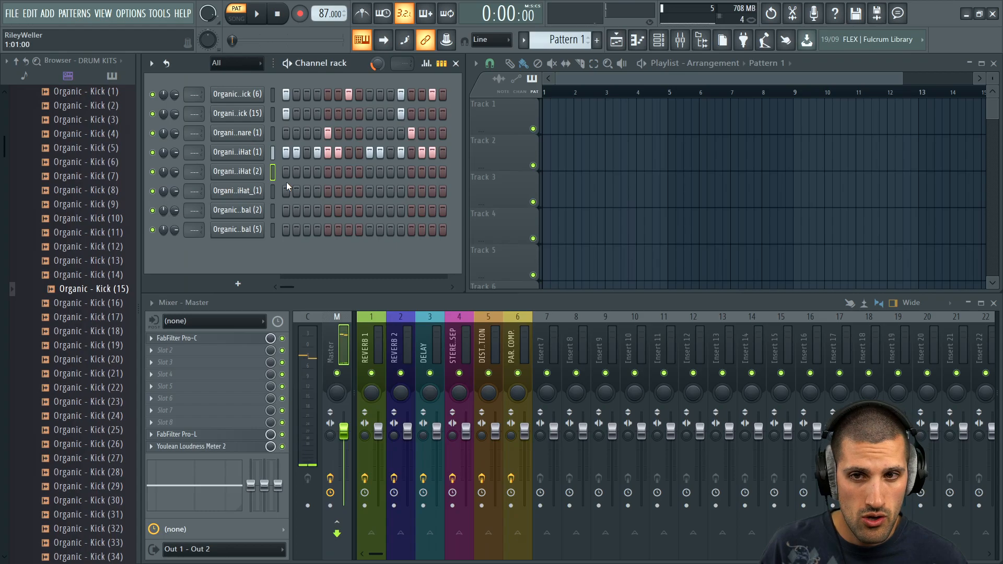
left_click(286, 173)
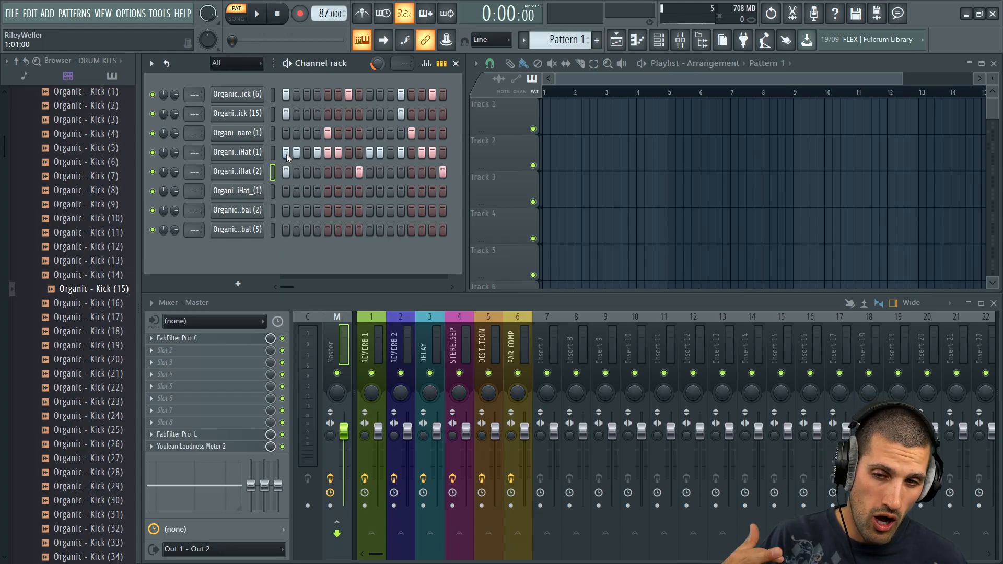
left_click(273, 155)
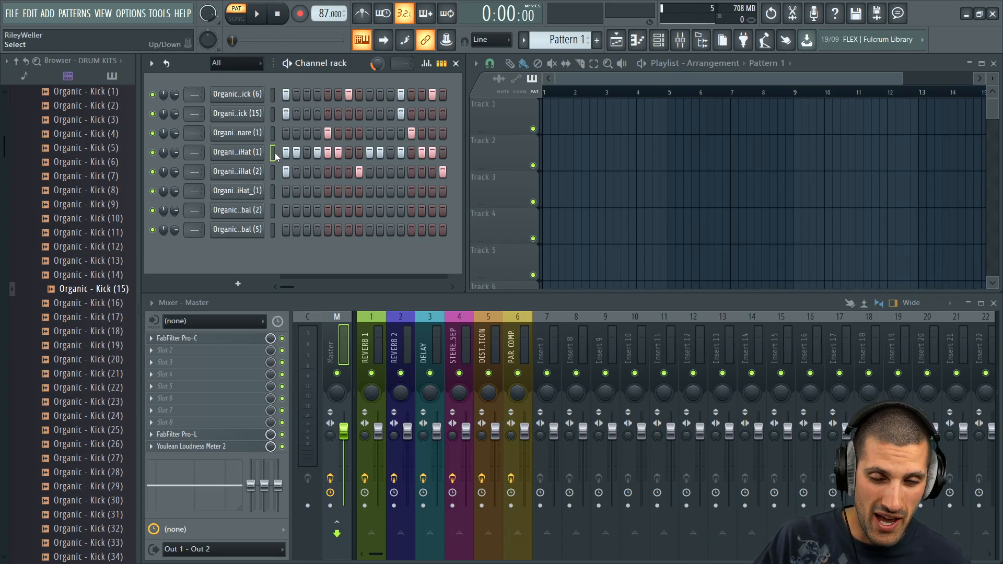
During playback, move the last HiHat (2) hit to step 15 and the last HiHat (1) hit to step 16
key("space")
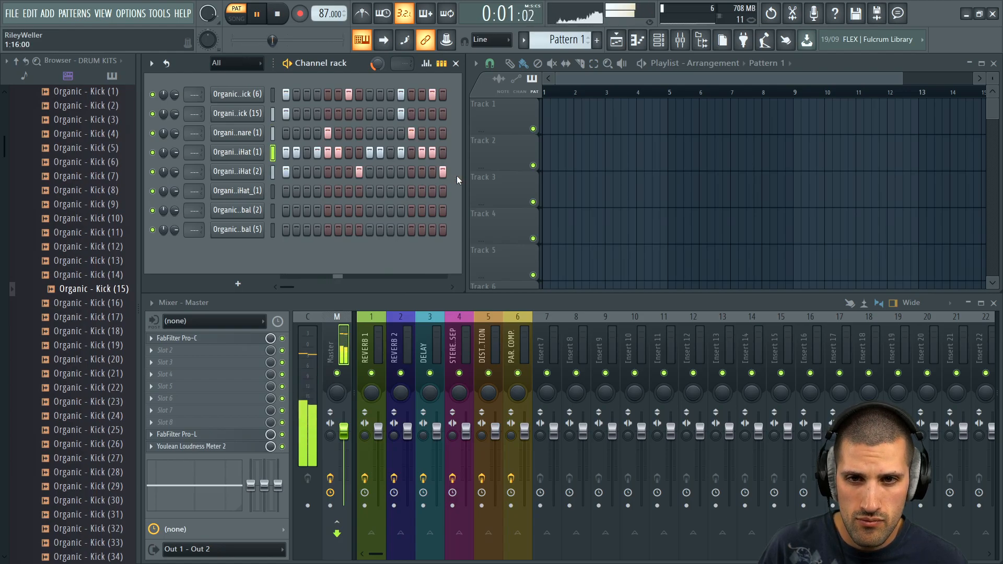
left_click(442, 171)
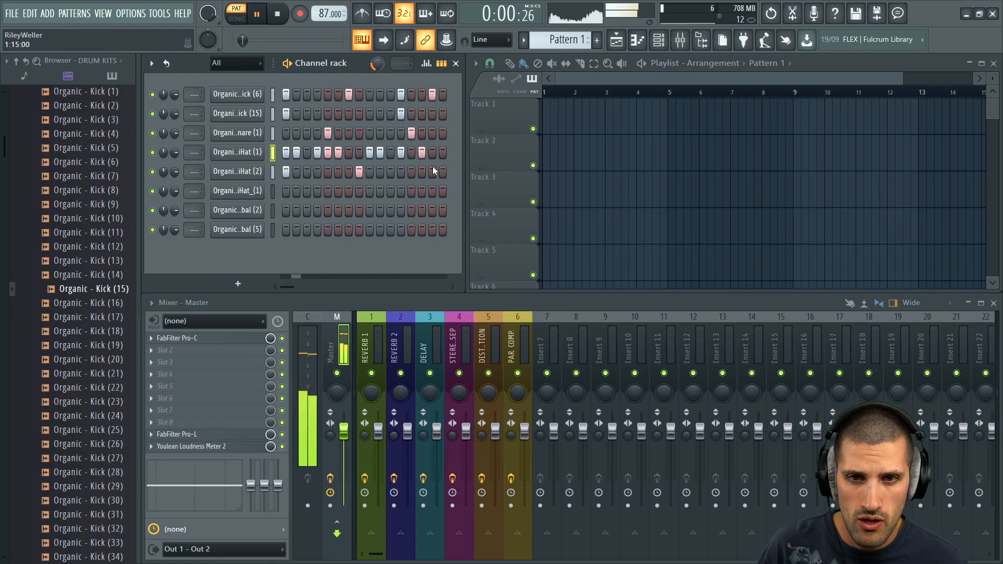
left_click(433, 168)
left_click(439, 152)
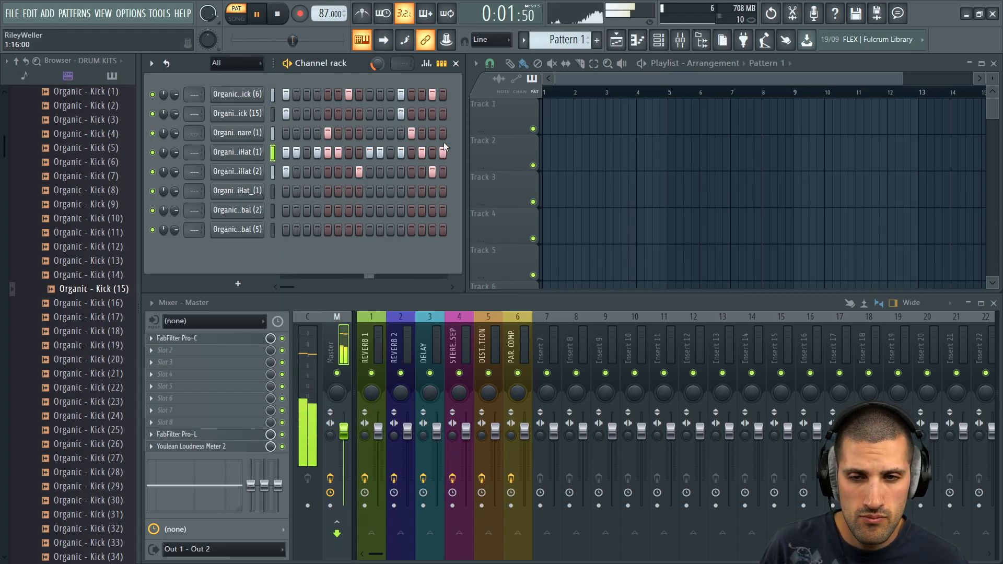
key("space")
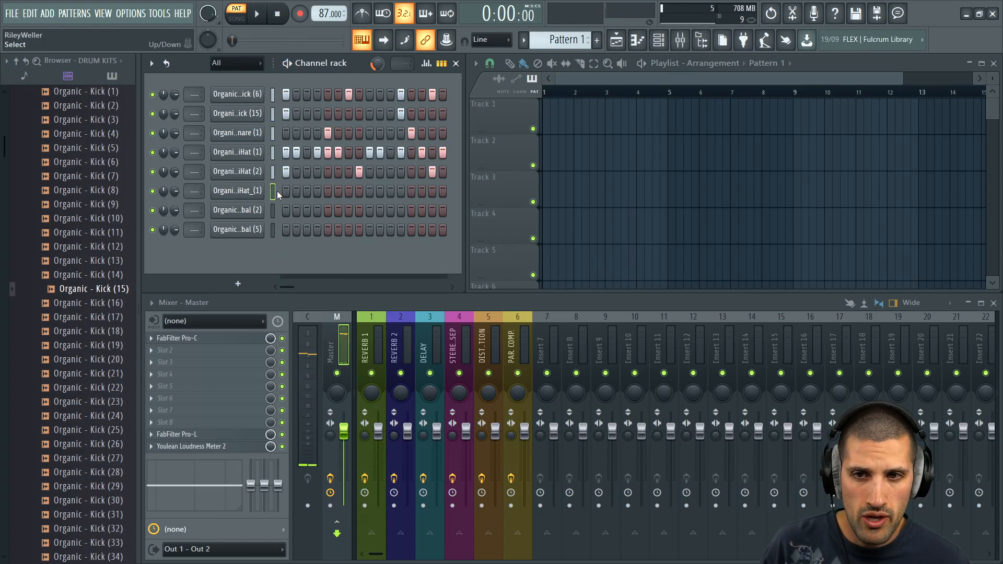
Audition the open hat channel and O.HiHat samples from (11) through A (1) in the Organic Drum Kit's 2 Open Hats folder
left_click(274, 192)
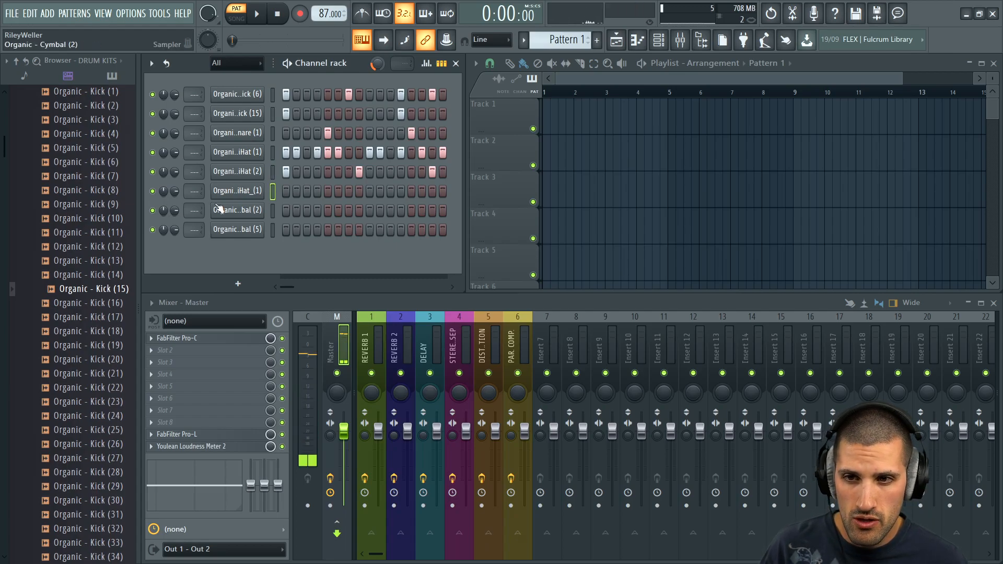
scroll(107, 231, "up", 5)
left_click(103, 243)
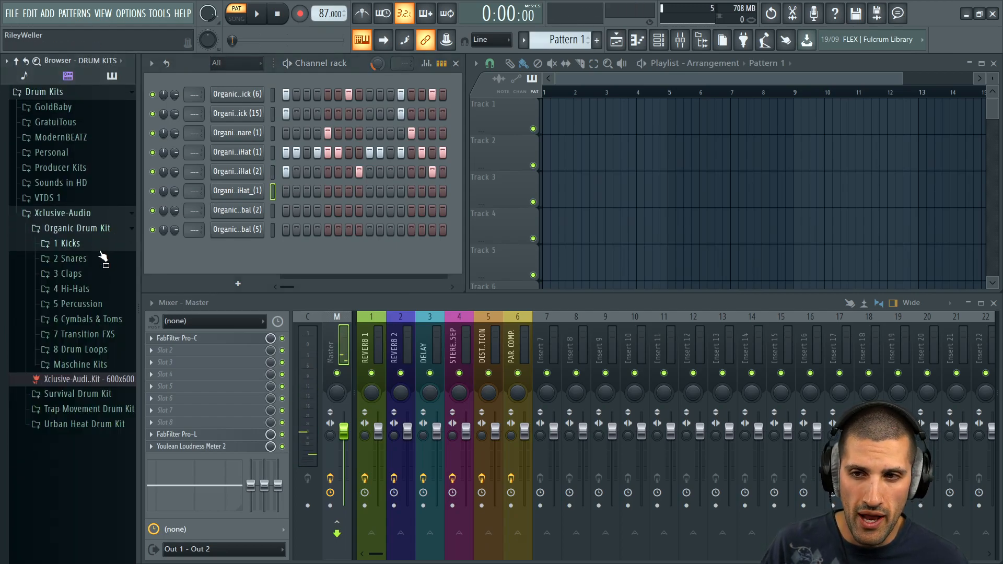
left_click(101, 289)
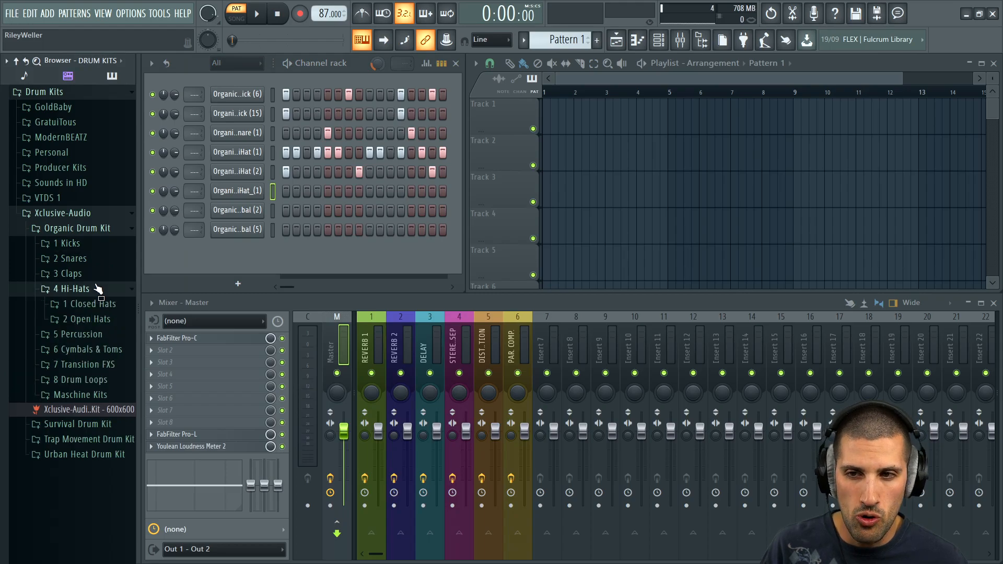
left_click(101, 320)
scroll(112, 360, "down", 3)
left_click(114, 362)
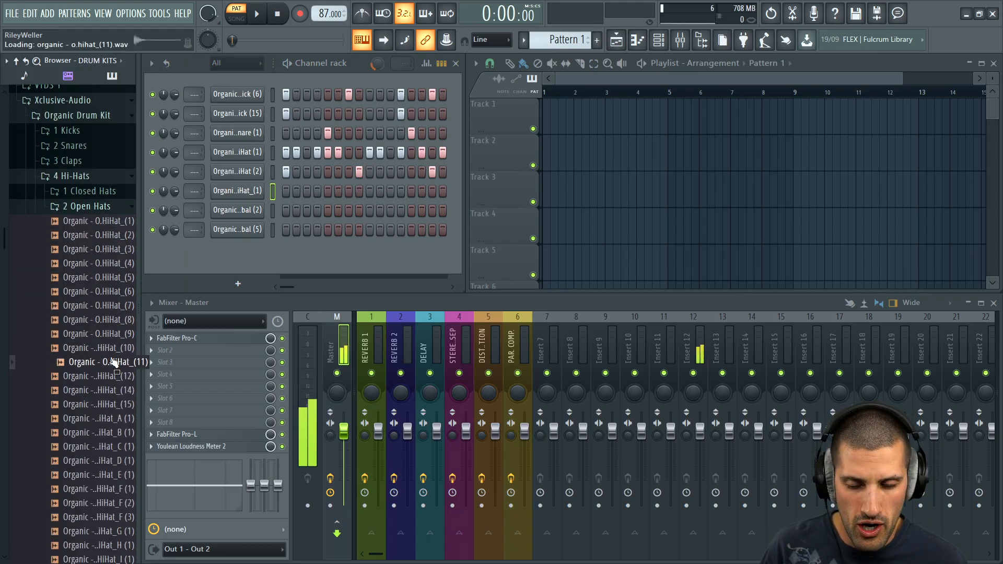
left_click(113, 376)
left_click(112, 390)
left_click(112, 404)
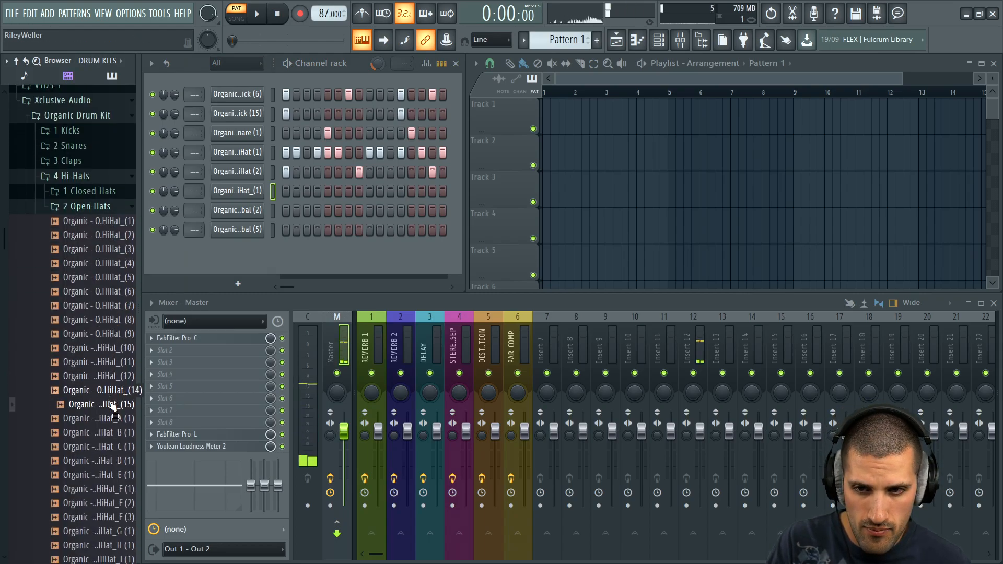
left_click(112, 418)
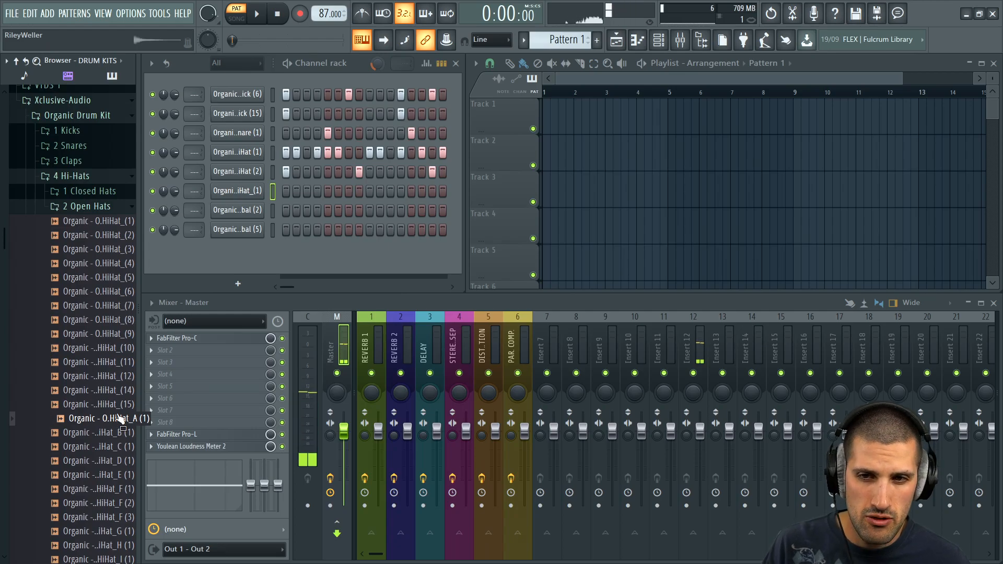
Replace the open hat channel's sample with Organic - O.HiHat_A (1), place a hit on step 11, and play the pattern
left_click(269, 193)
left_click(269, 193)
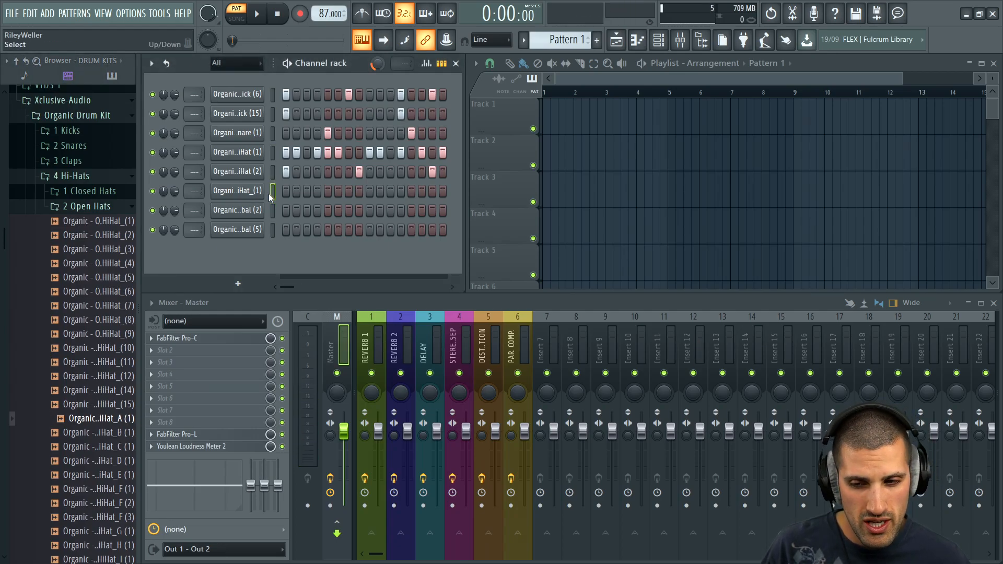
key("z")
key("z")
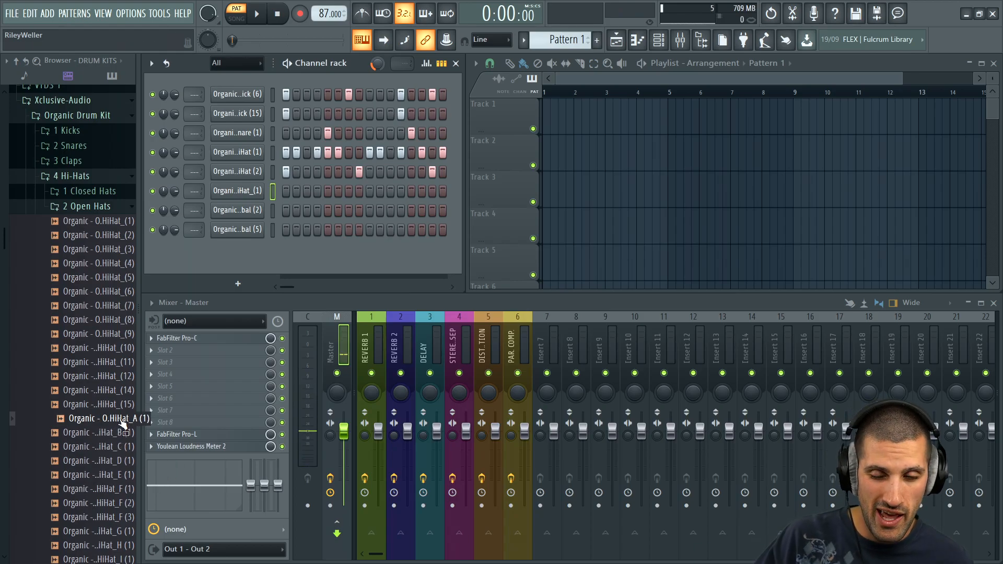
key("z")
left_click_drag(122, 422, 266, 197)
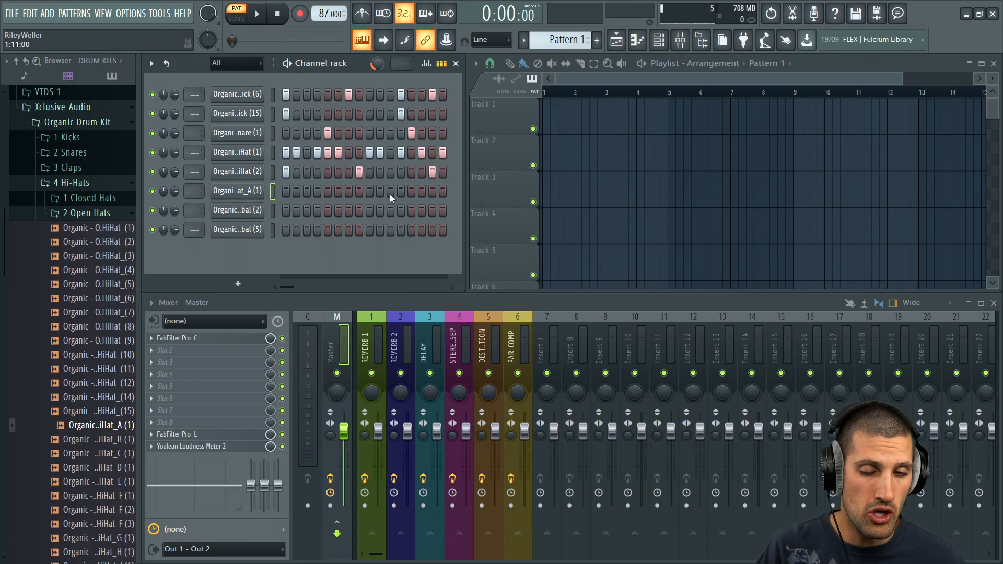
key("space")
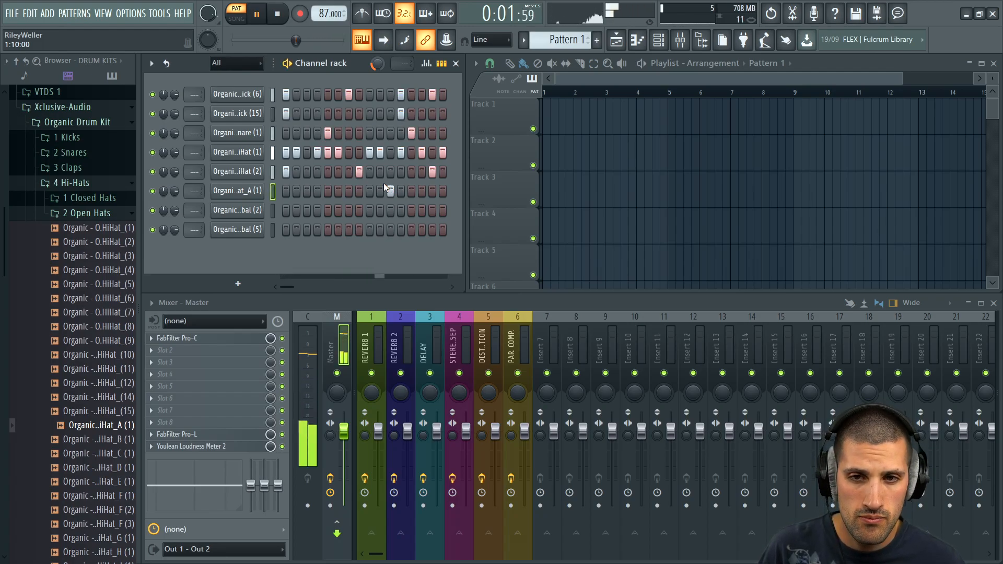
key("space")
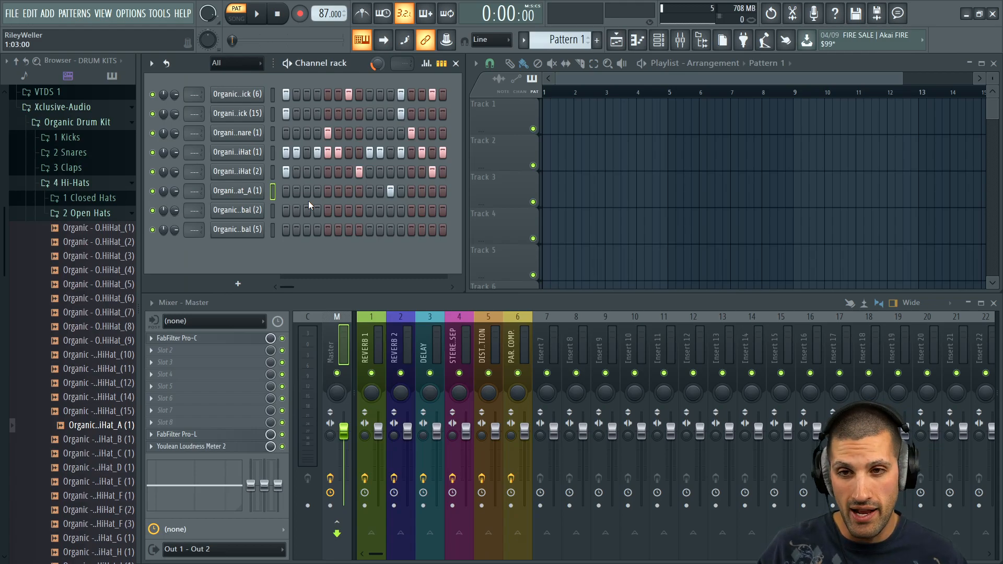
Open the HiHat (1) channel's notes in the Piano roll, framed on the first bar
right_click(256, 152)
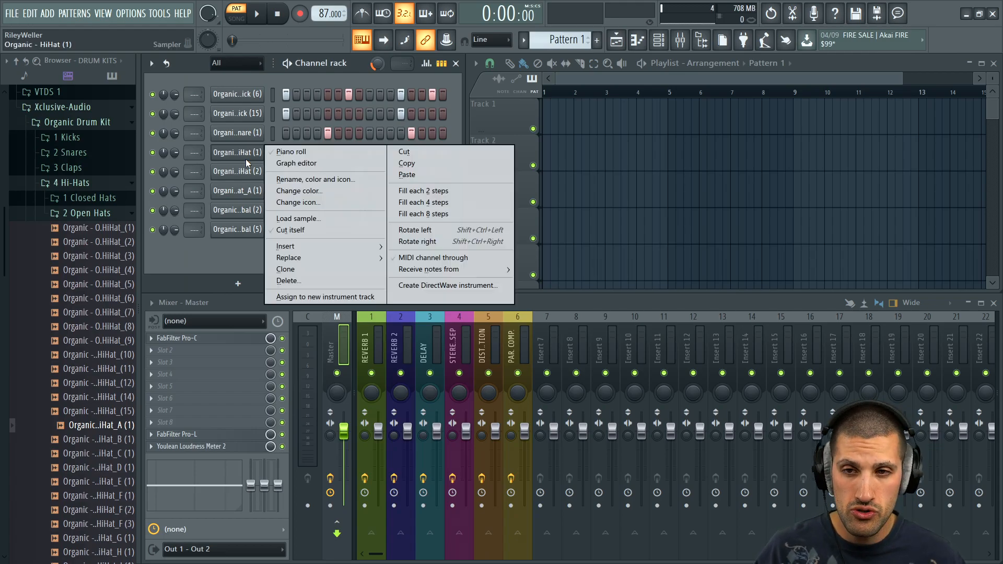
left_click(292, 152)
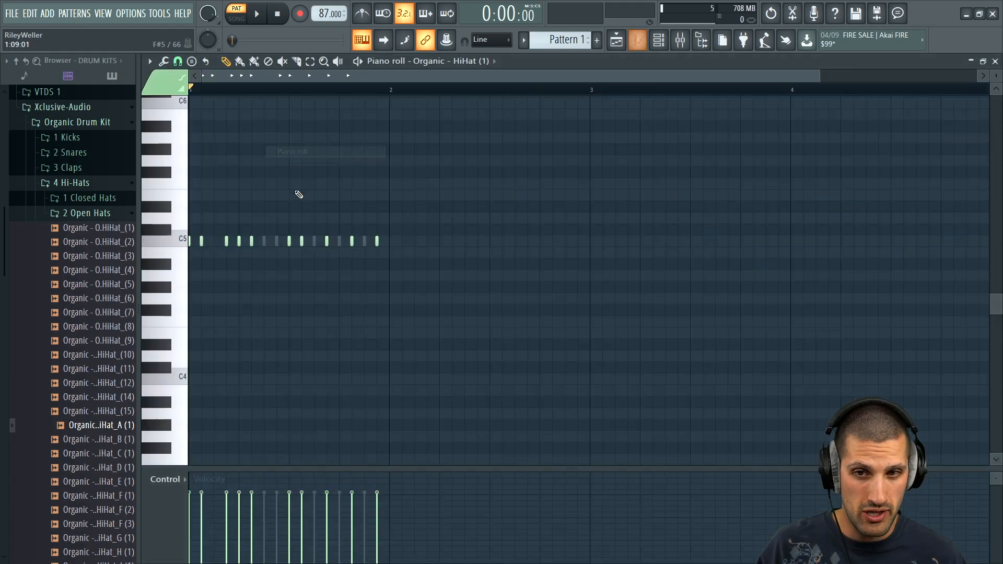
right_click(411, 328, "ctrl")
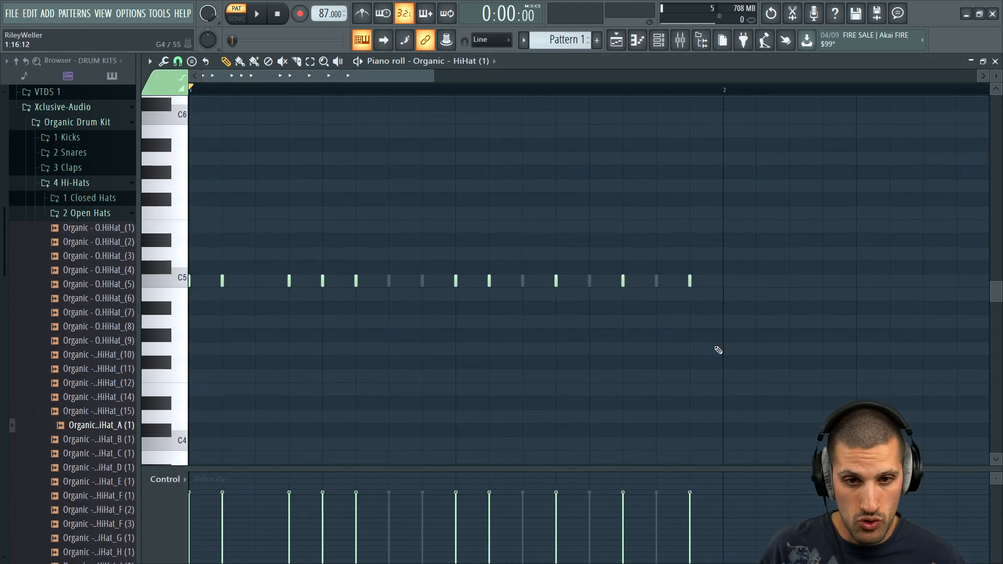
left_click_drag(741, 355, 202, 235)
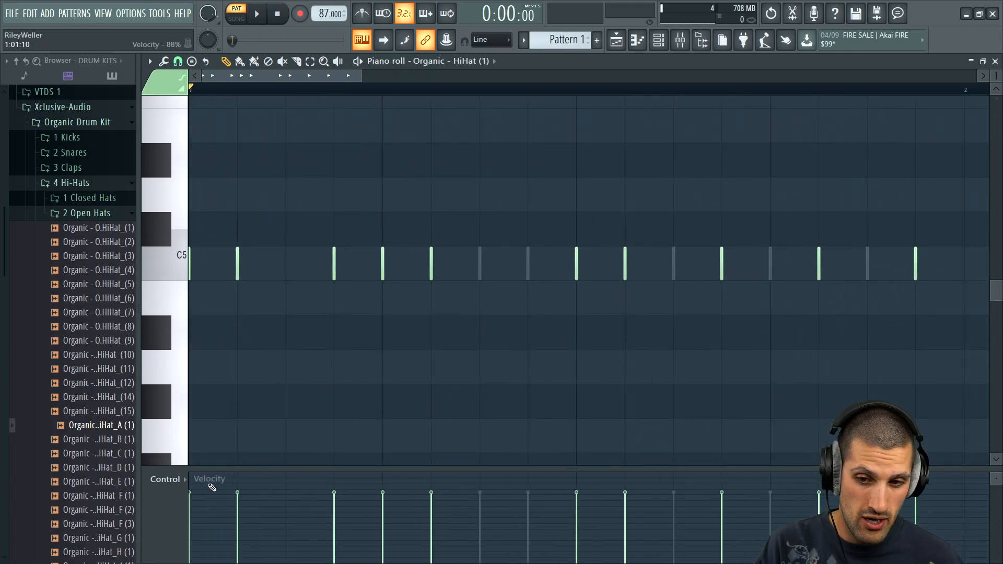
Lower the velocities of the HiHat (1) notes on steps 4, 6, 9, 10, 12 and 14 slightly, to roughly 70%
left_click(169, 501)
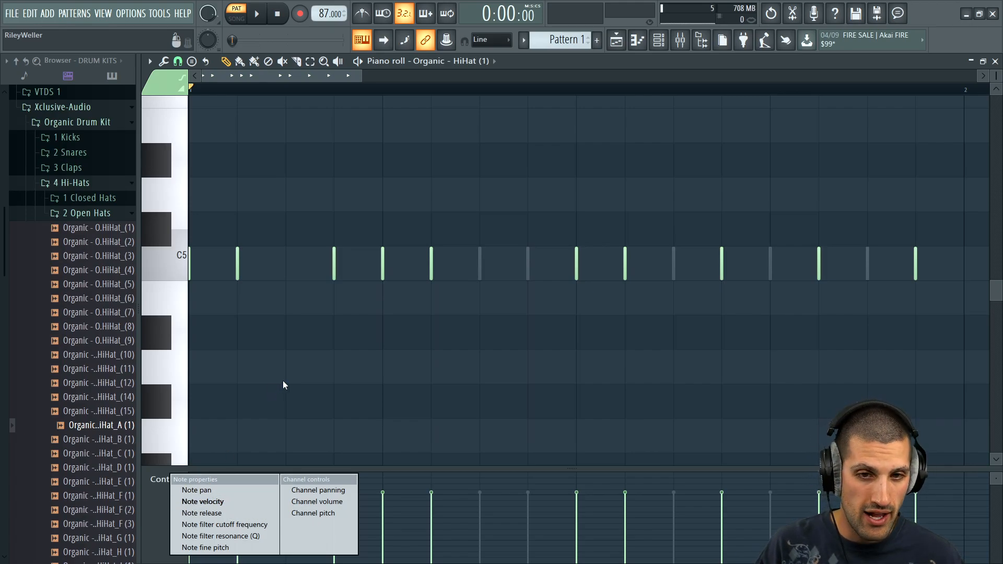
left_click(277, 423)
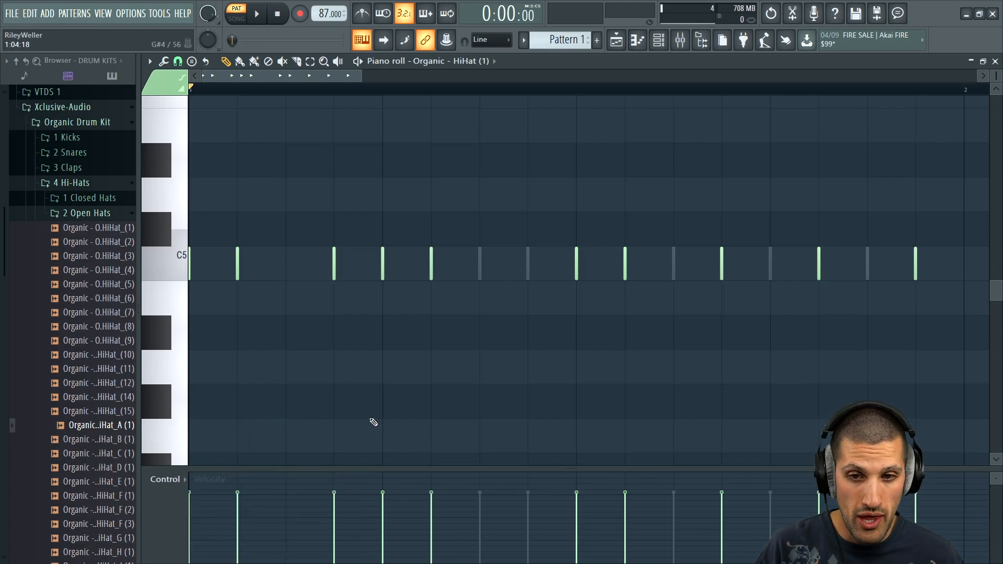
left_click(336, 497)
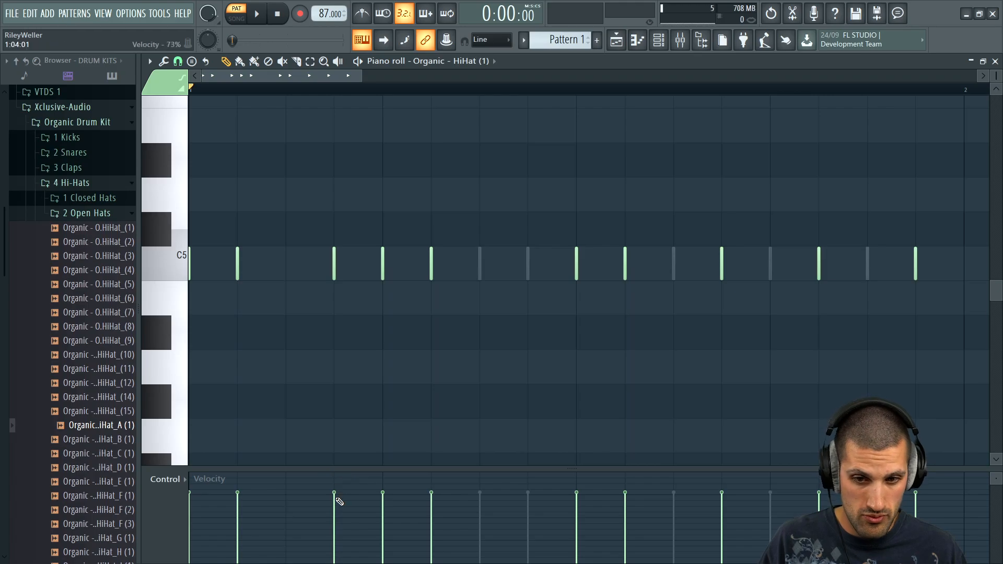
left_click(430, 500)
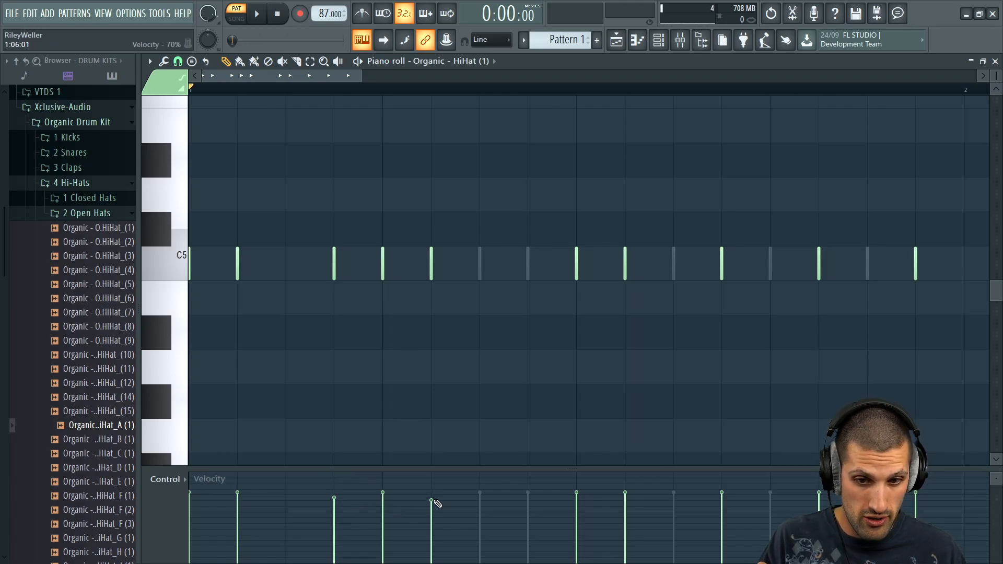
left_click(577, 499)
left_click(621, 503)
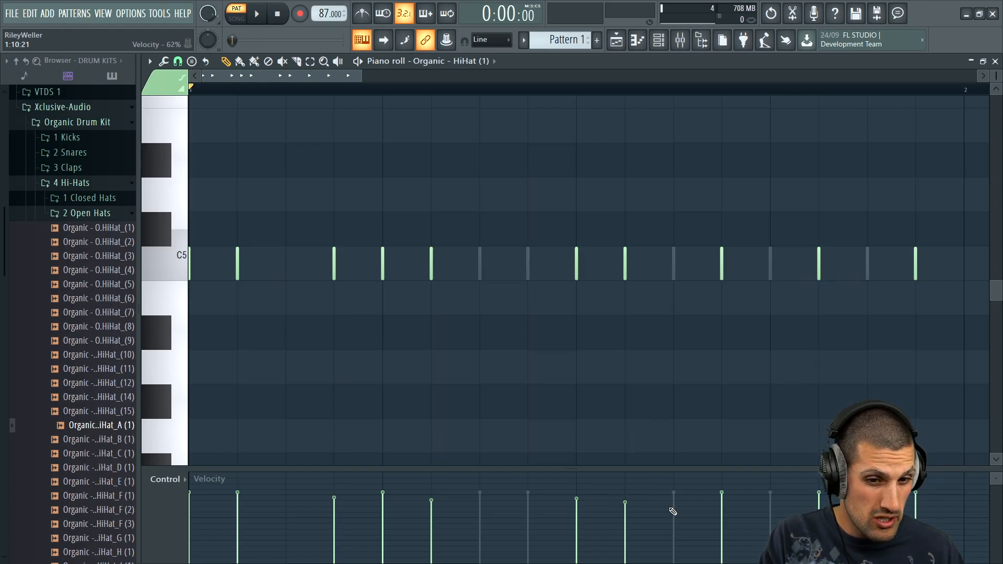
left_click(721, 498)
left_click(818, 497)
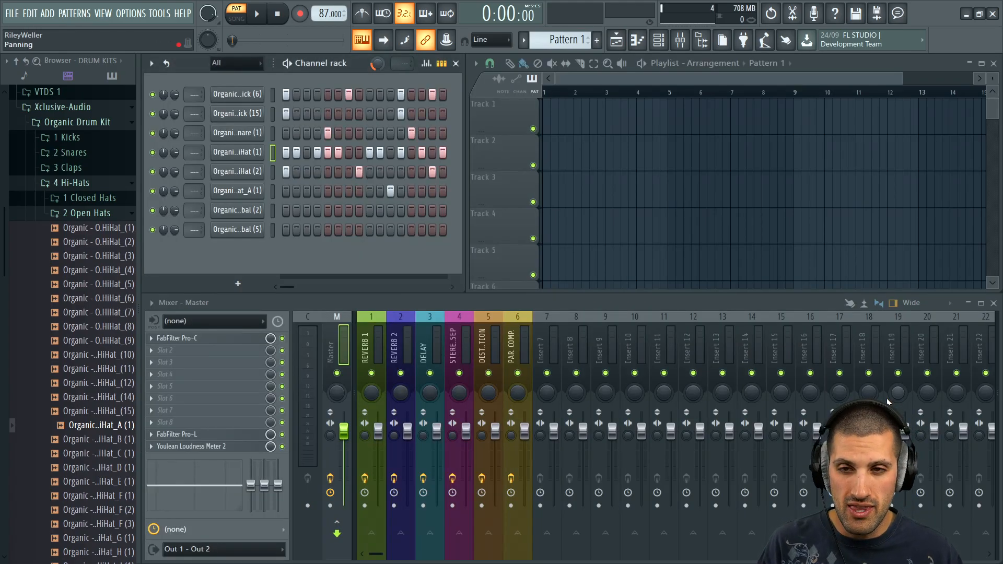
Audition Snare (4), (5), (11) and (12) from the Organic Drum Kit's 2 Snares folder
scroll(887, 402, "down", 1)
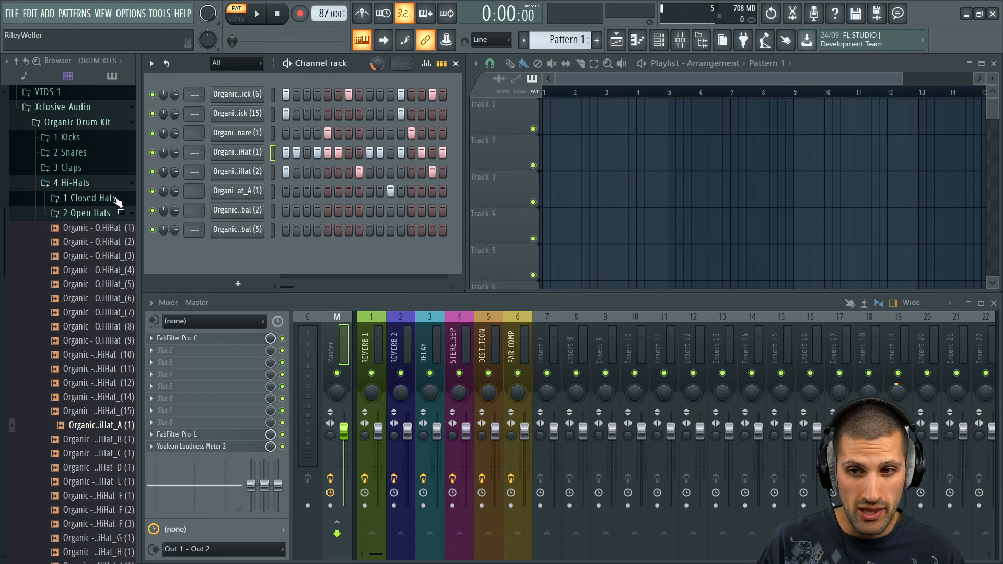
left_click(71, 152)
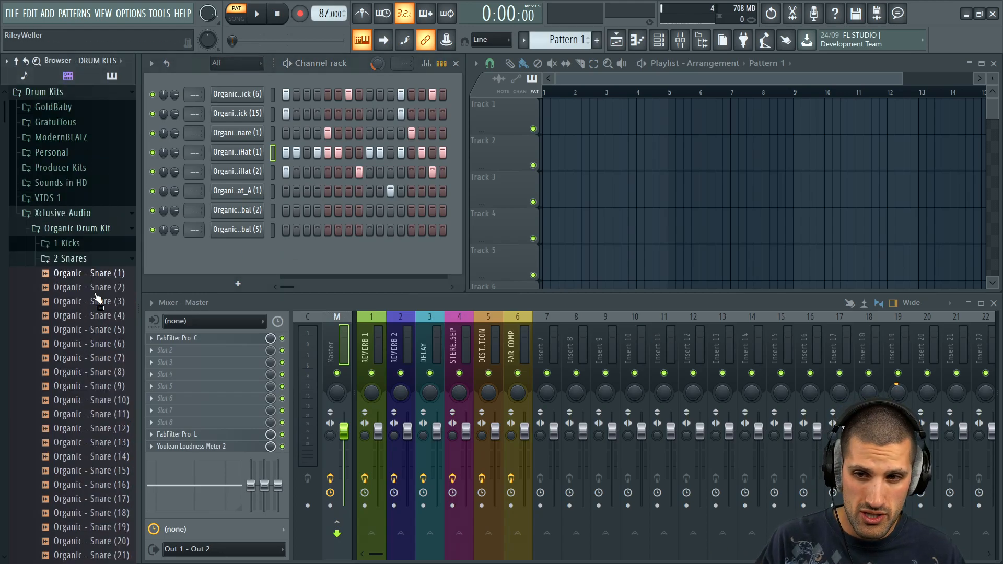
left_click(104, 316)
left_click(102, 330)
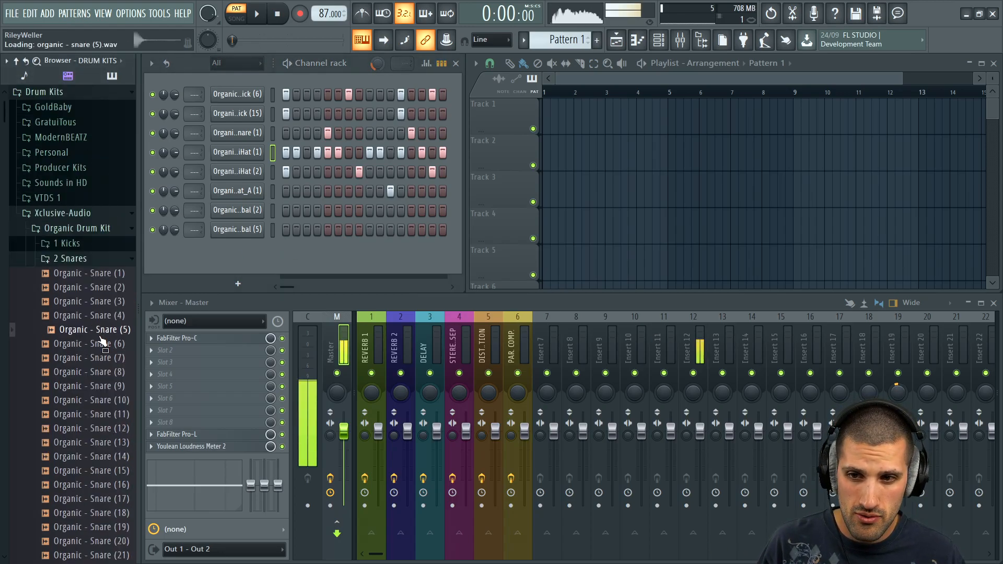
left_click(99, 414)
left_click(99, 428)
scroll(94, 456, "down", 4)
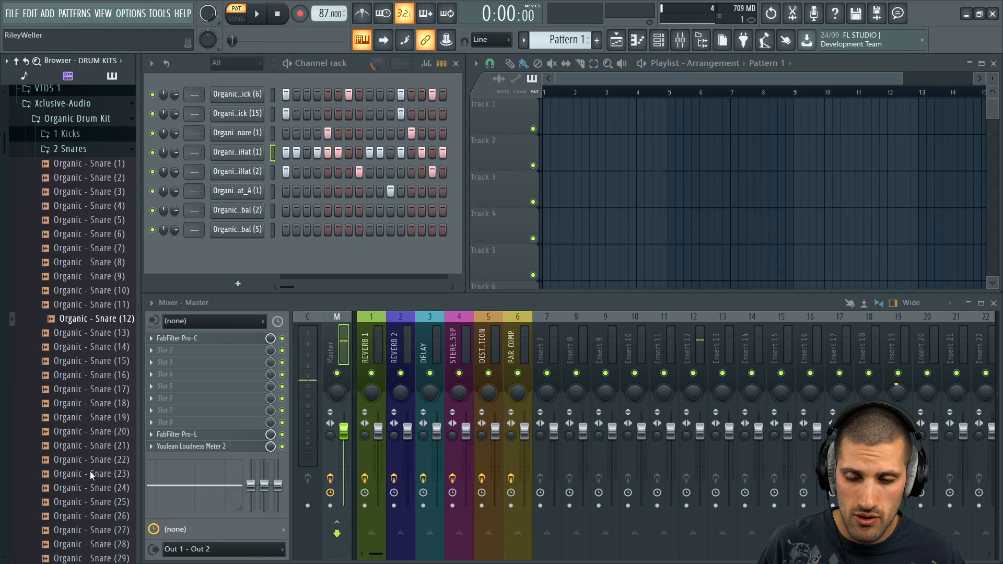
Add Organic - Snare (23) as a new channel below Snare (1), with hits on steps 5 and 13
left_click(92, 471)
left_click_drag(93, 477, 326, 150)
left_click(327, 152)
left_click(411, 152)
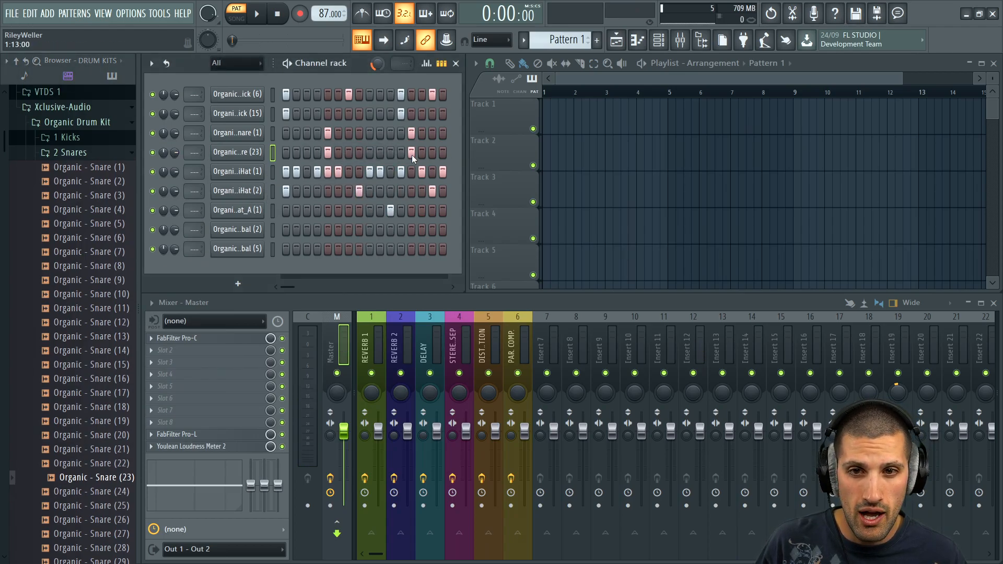
Lower the Snare (23) channel's volume to about 52%, play the pattern, and readjust that volume by ear
left_click_drag(174, 152, 174, 159)
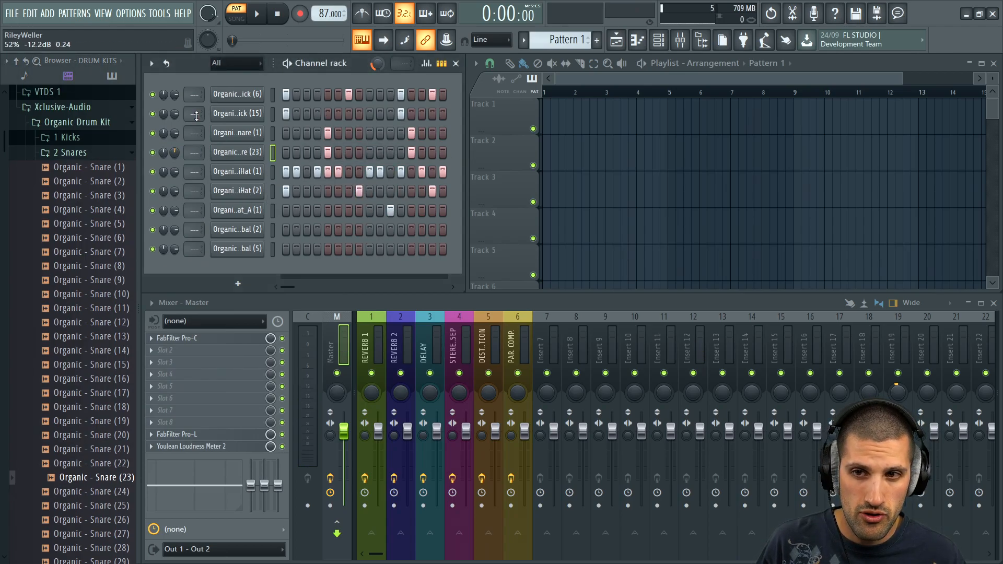
key("space")
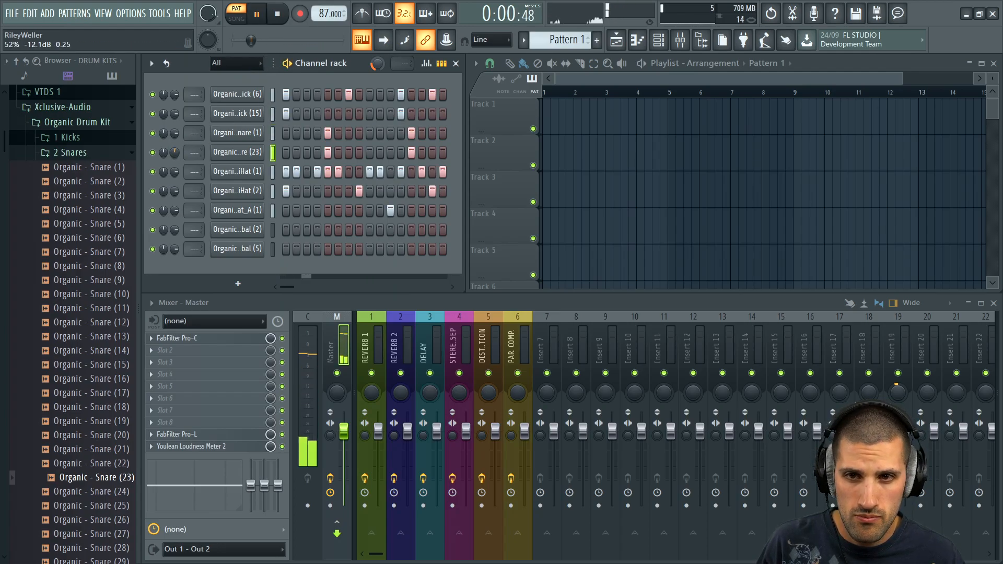
left_click_drag(179, 151, 177, 149)
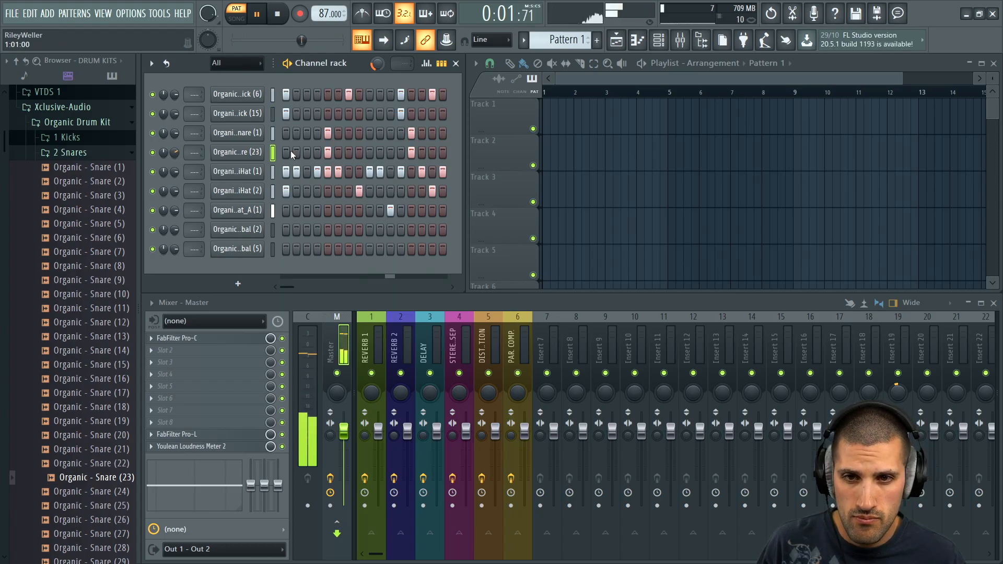
key("space")
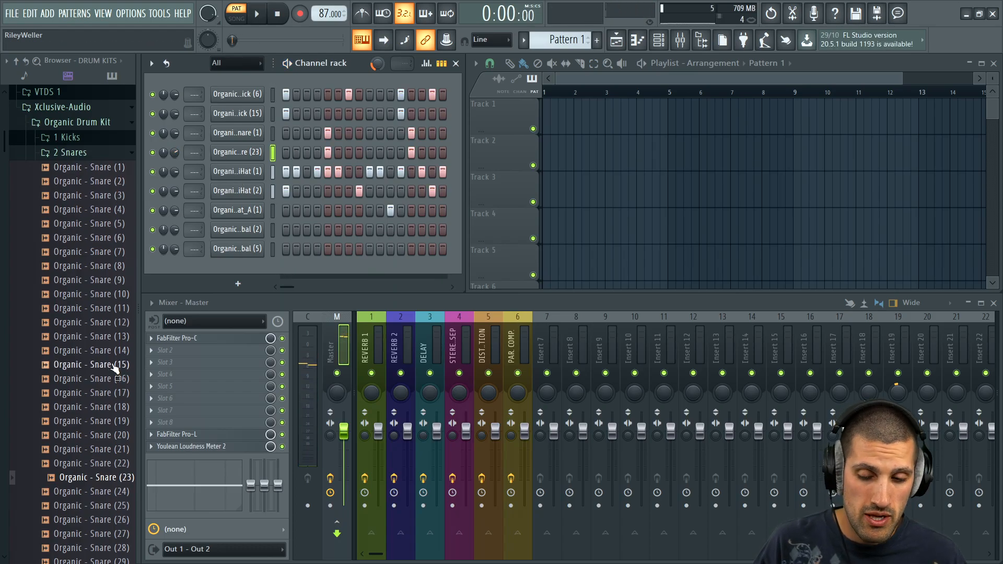
Layer Organic - Snare (19) on a new channel below Snare (23) with a hit on step 13, and adjust its volume
left_click(99, 420)
left_click_drag(100, 421, 402, 169)
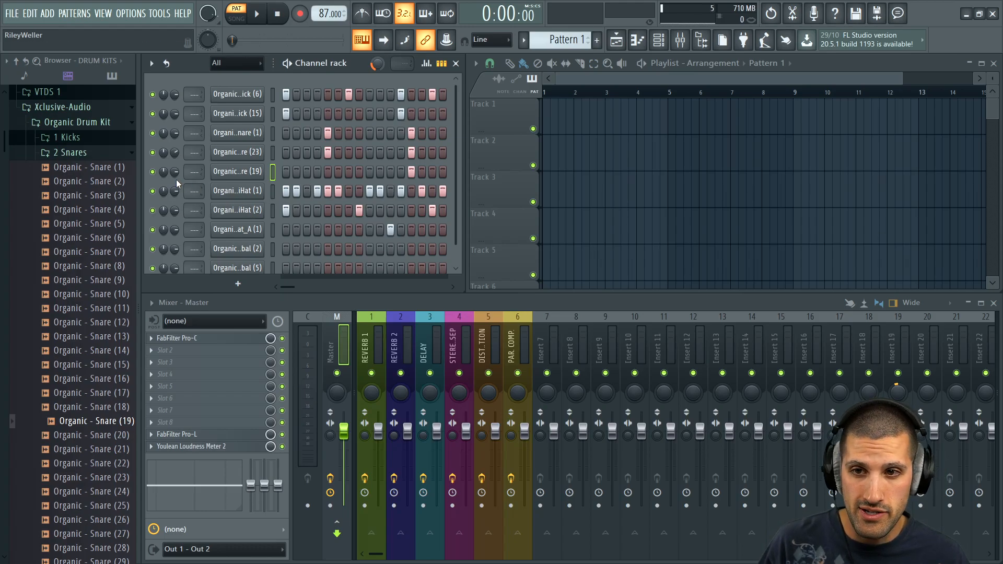
left_click_drag(175, 172, 175, 178)
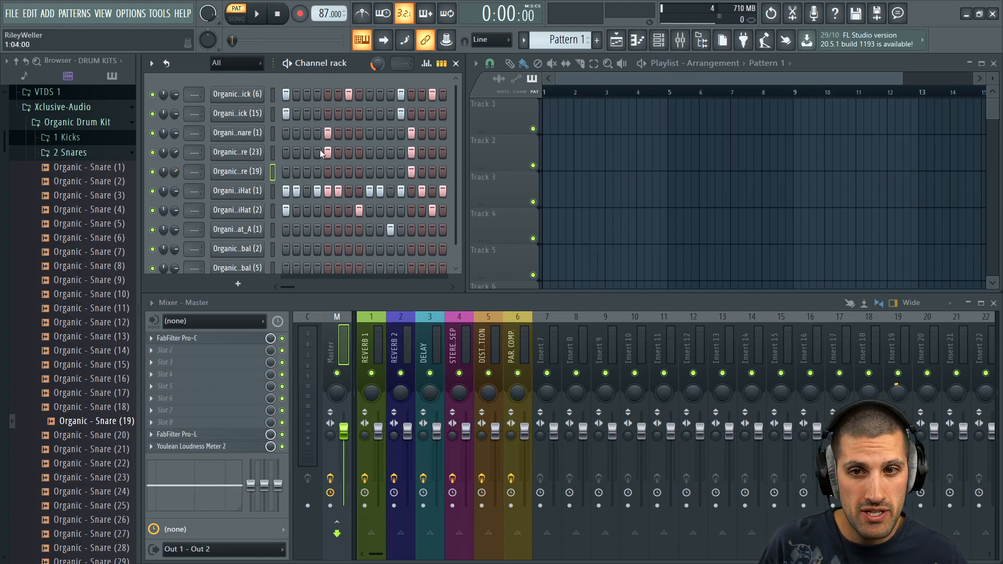
left_click(411, 152)
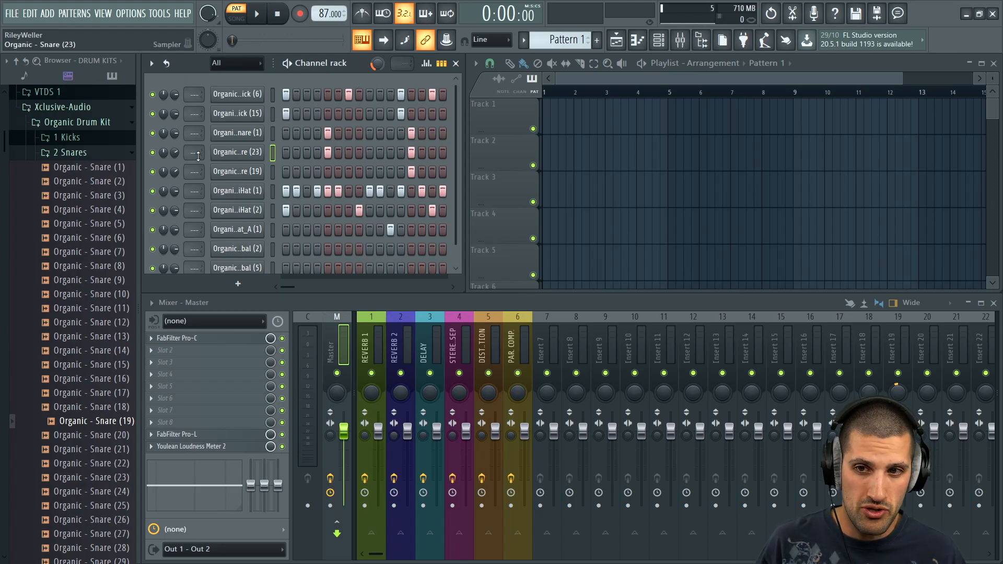
key("space")
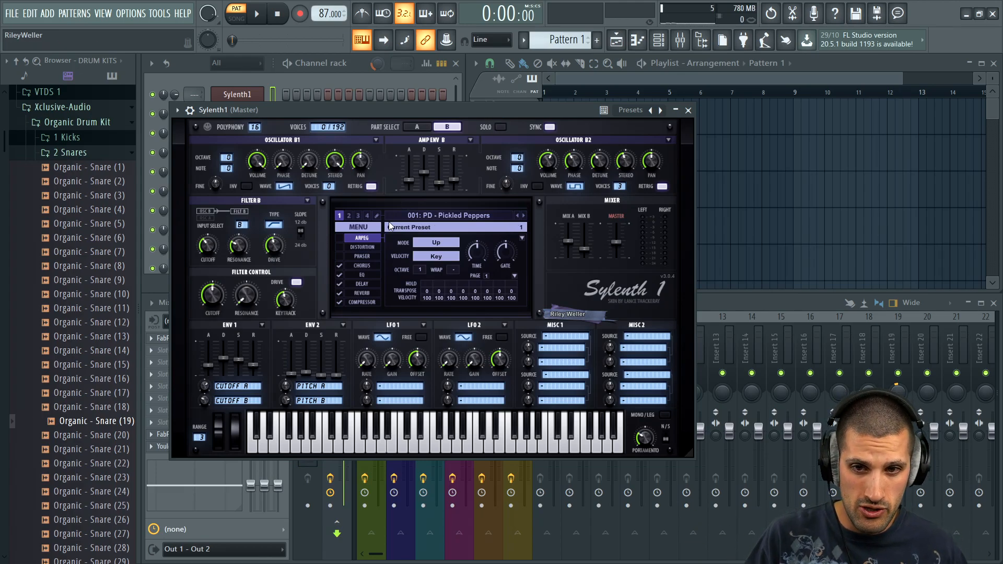
left_click(371, 233)
mouse_move(413, 240)
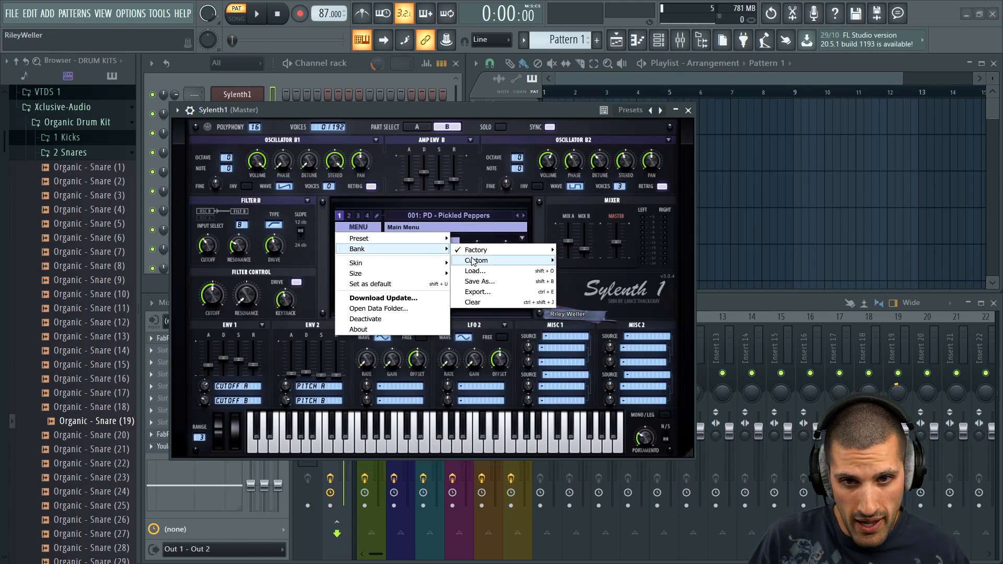
mouse_move(479, 252)
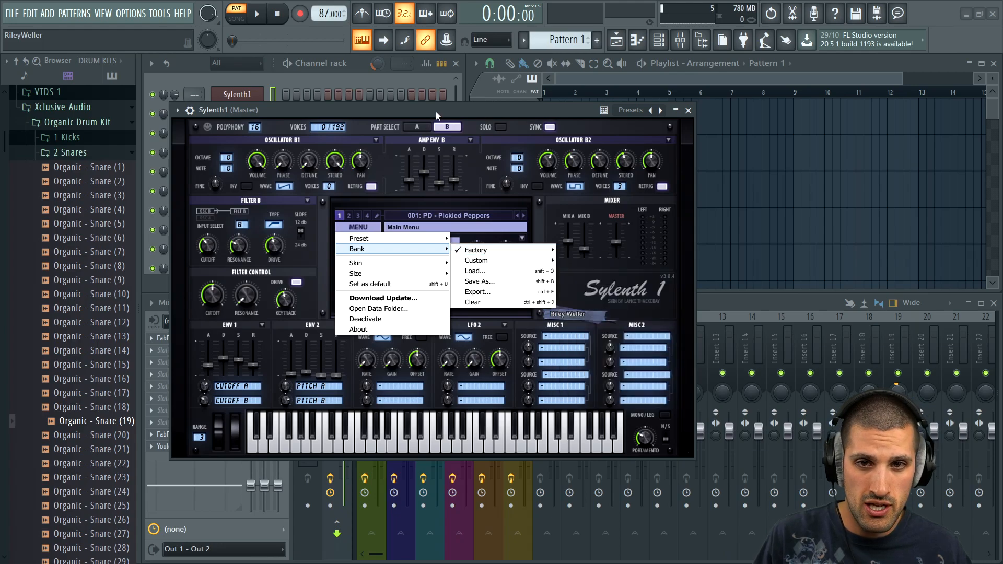
left_click(440, 127)
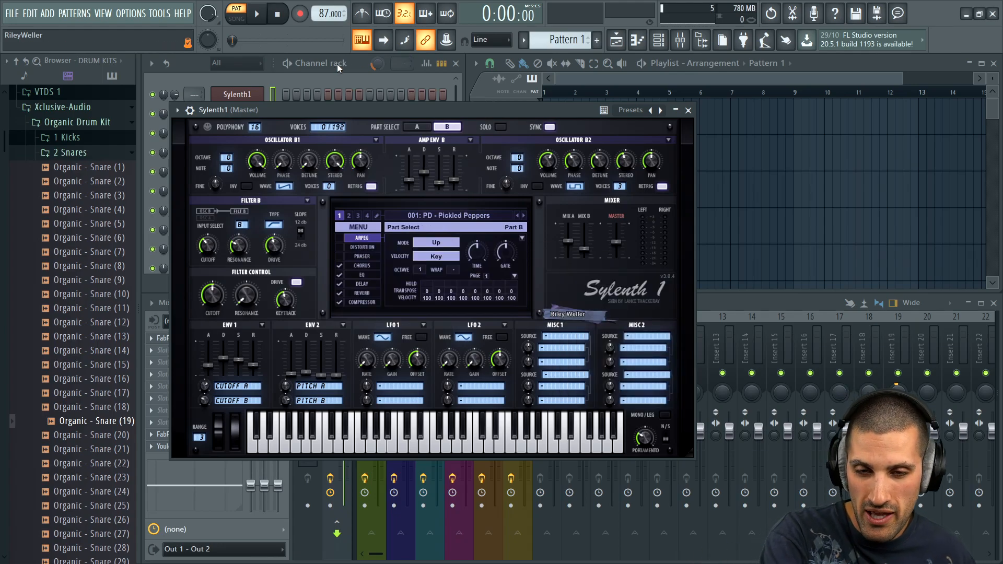
Audition the Sylenth1 preset LD - Now is the Time over the playing drum pattern, and close the synth window
key("space")
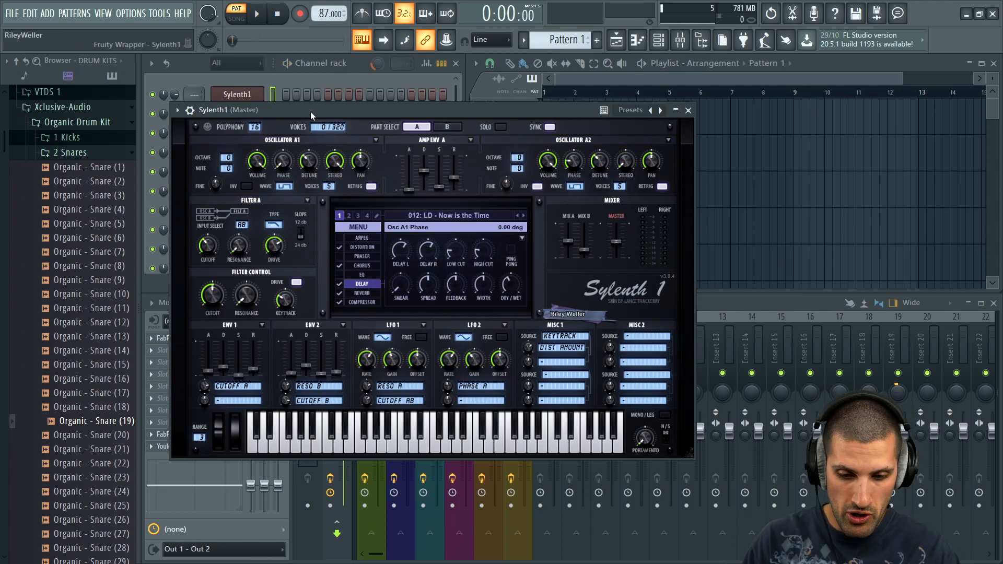
key("space")
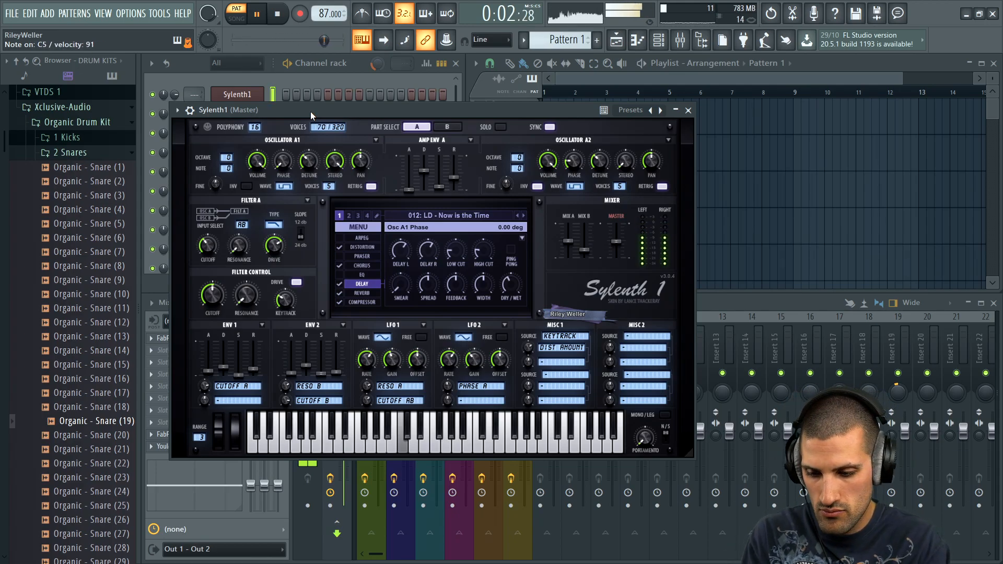
key("space")
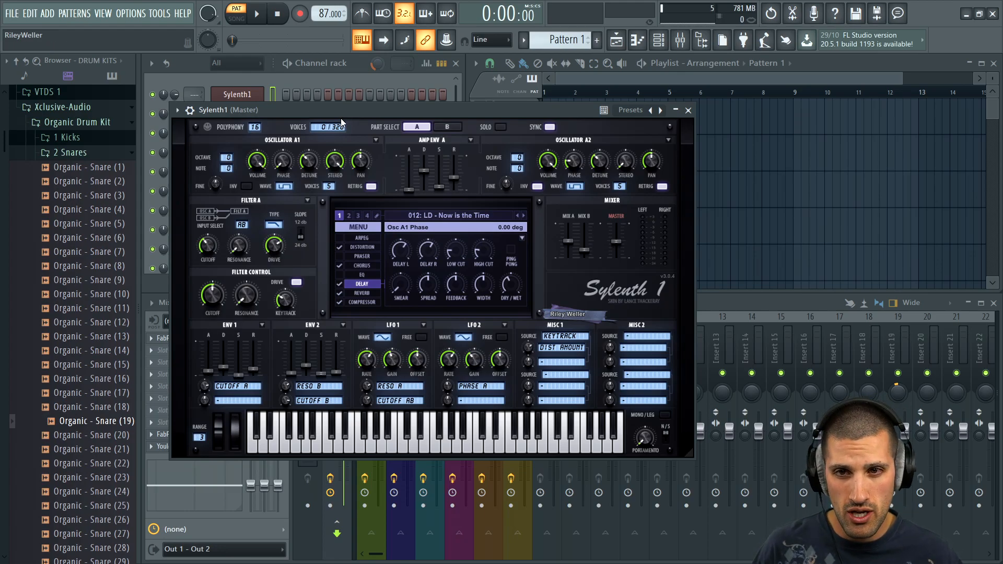
key("Escape")
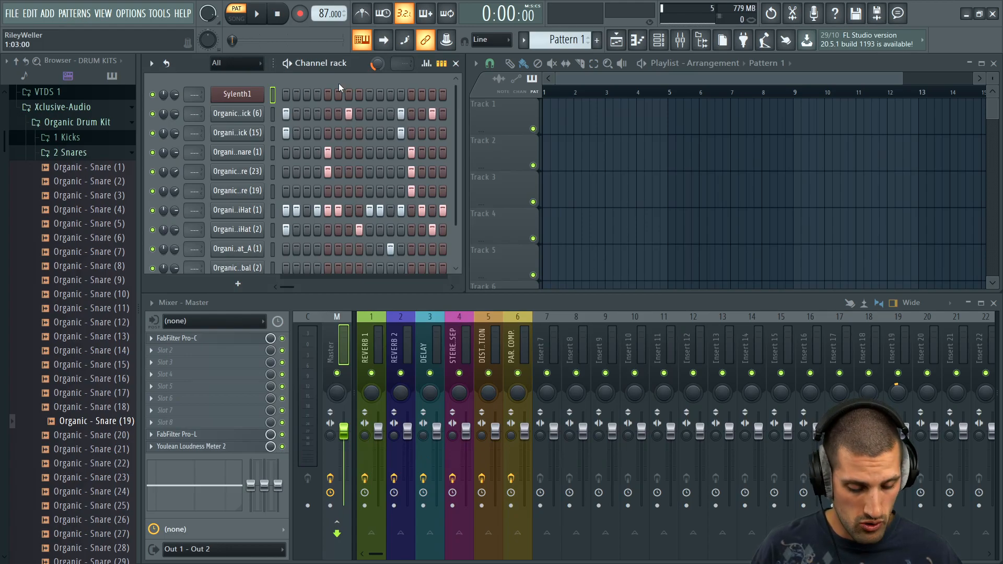
Start the new Pattern 2 and fill steps 1 to 4 of the Kick (6) channel with hits
key("F4")
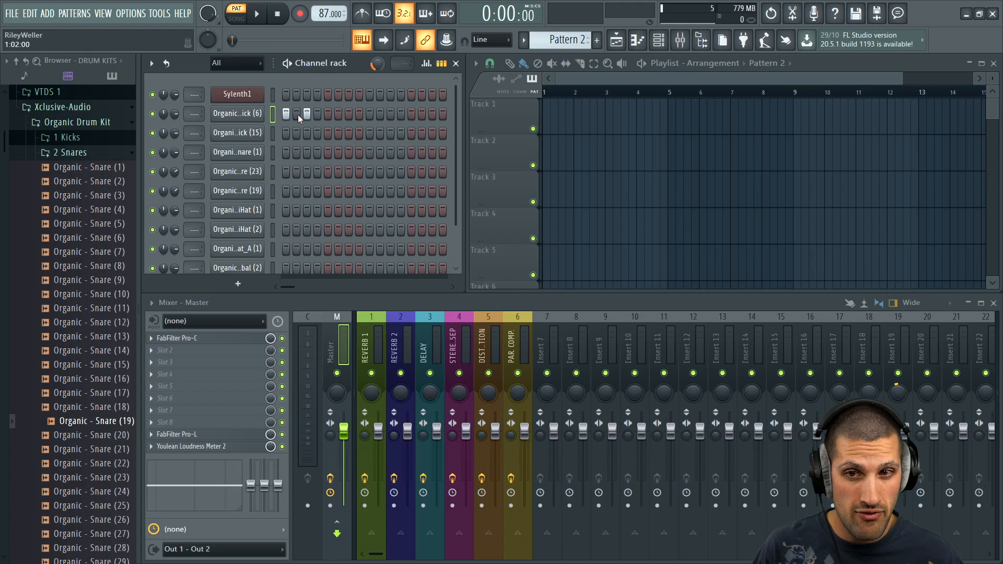
left_click(317, 113)
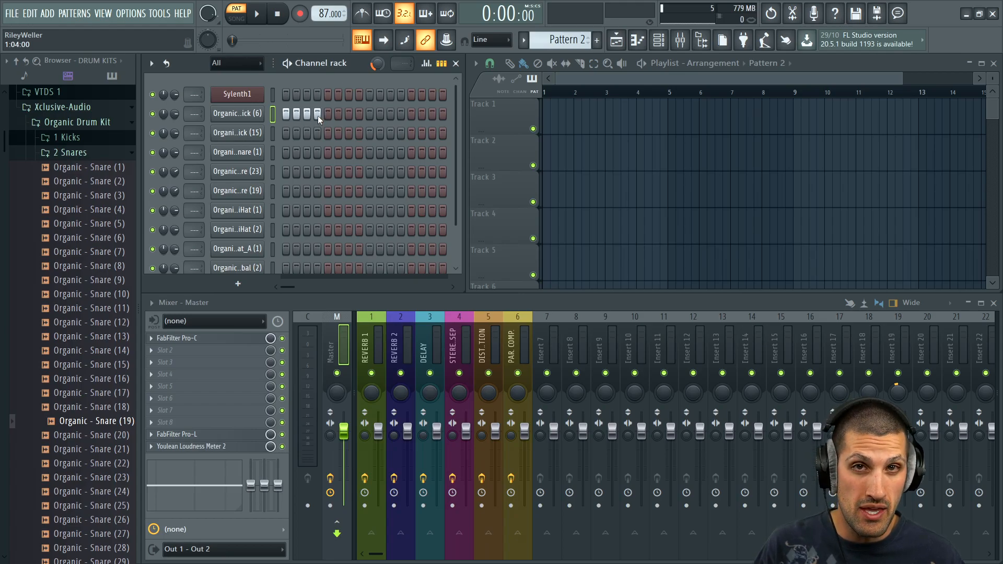